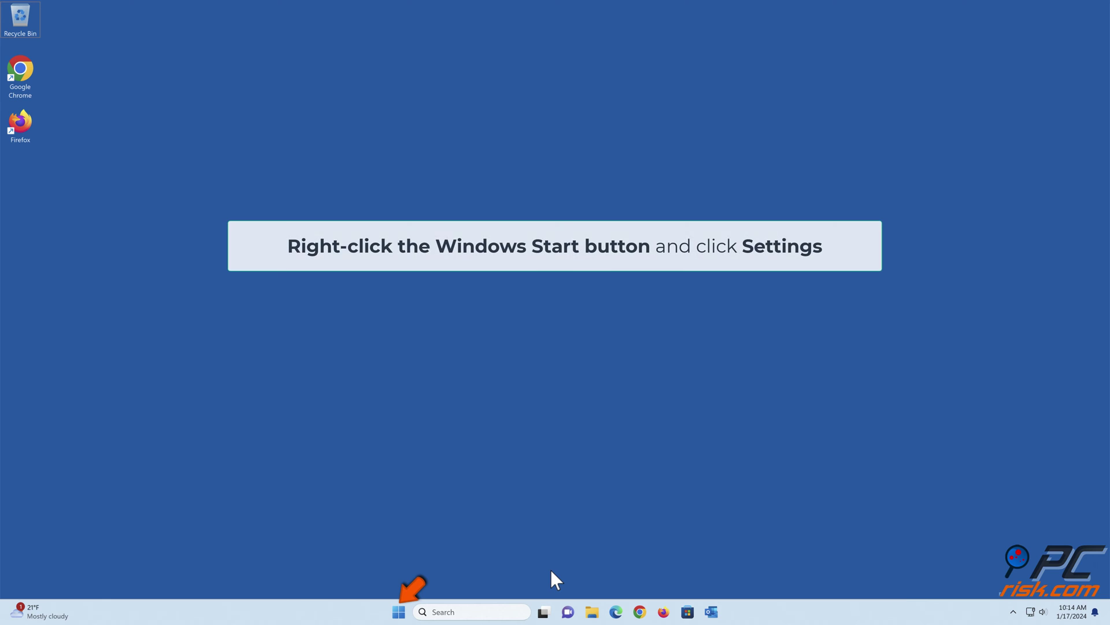
Step: Go to Settings > Apps > Default apps and scroll down to Microsoft Edge
{"action": "right_click", "coordinate": [398, 612]}
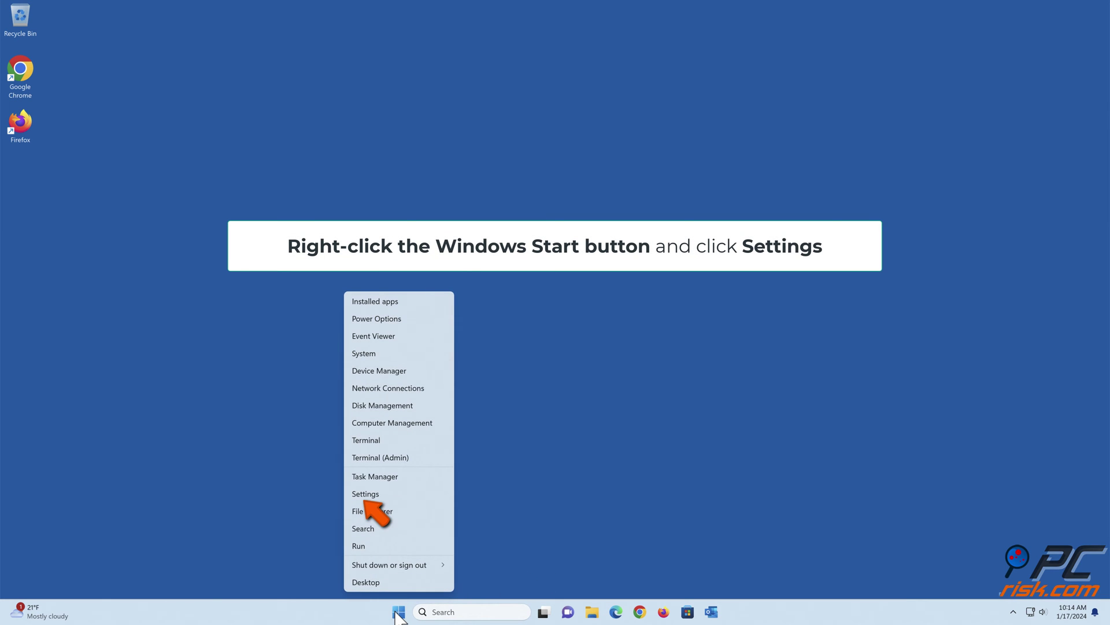
{"action": "left_click", "coordinate": [363, 497]}
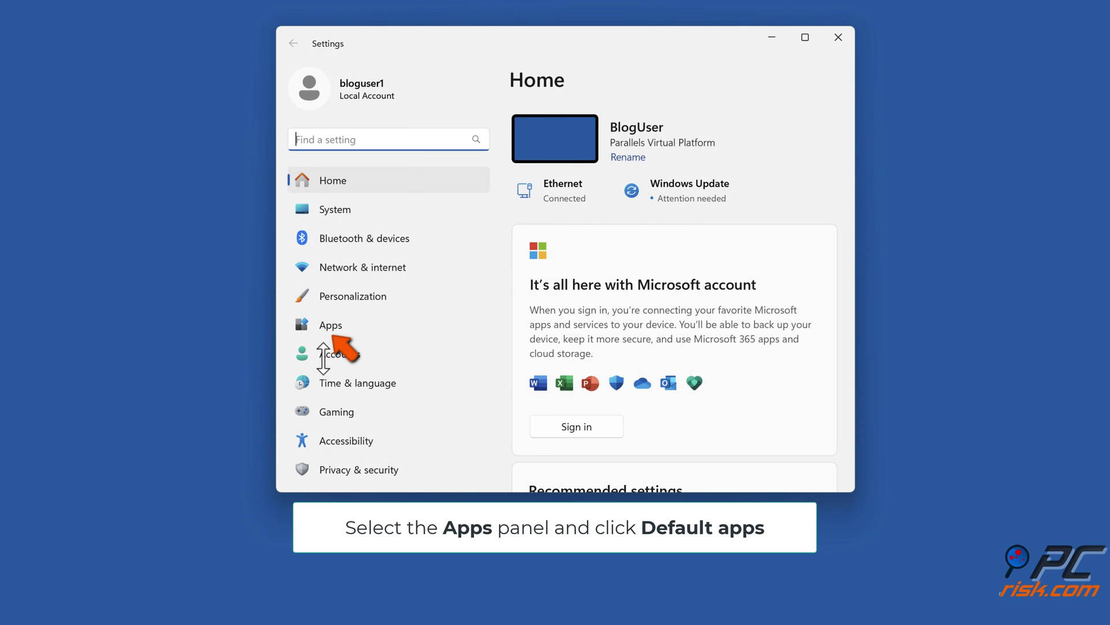
{"action": "left_click", "coordinate": [331, 325]}
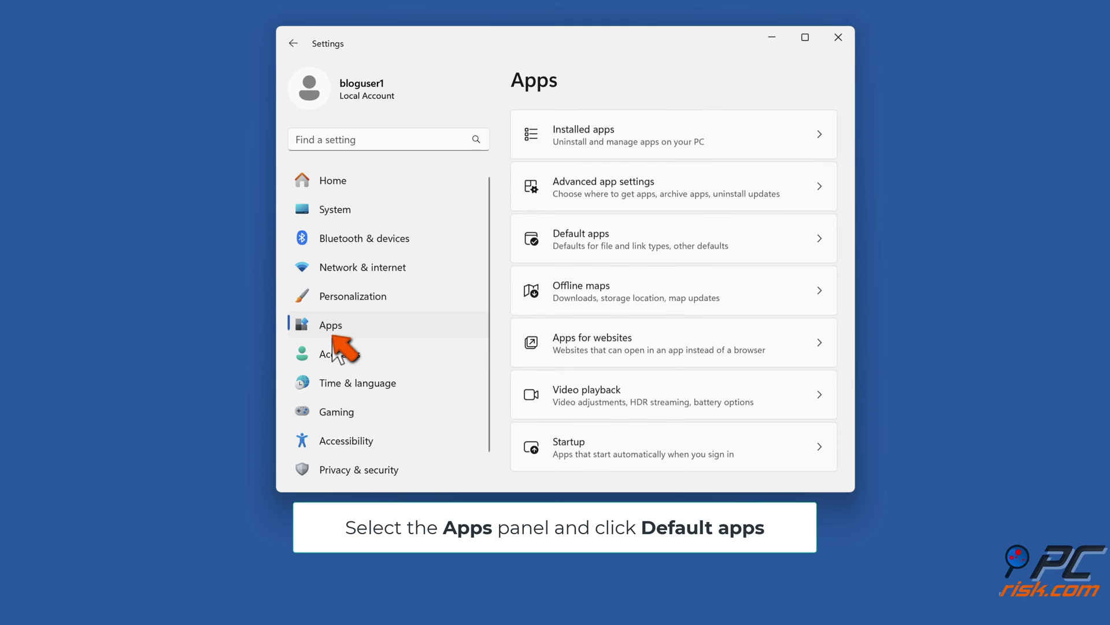
{"action": "left_click", "coordinate": [585, 259]}
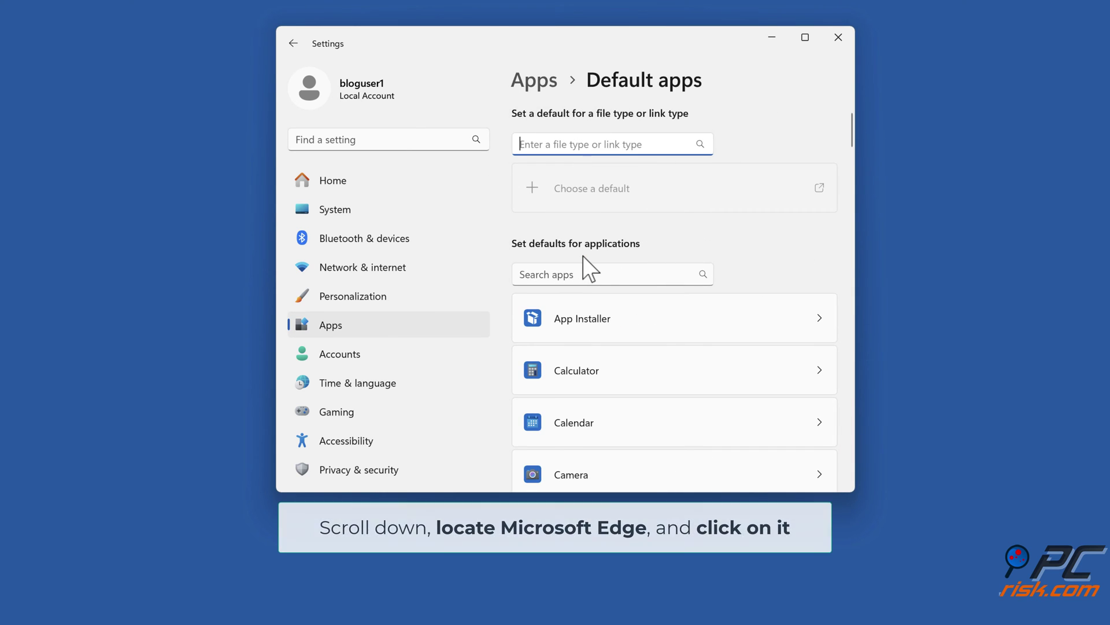
{"action": "scroll", "coordinate": [711, 338], "scroll_direction": "down", "scroll_amount": 1}
{"action": "scroll", "coordinate": [711, 338], "scroll_direction": "down", "scroll_amount": 15}
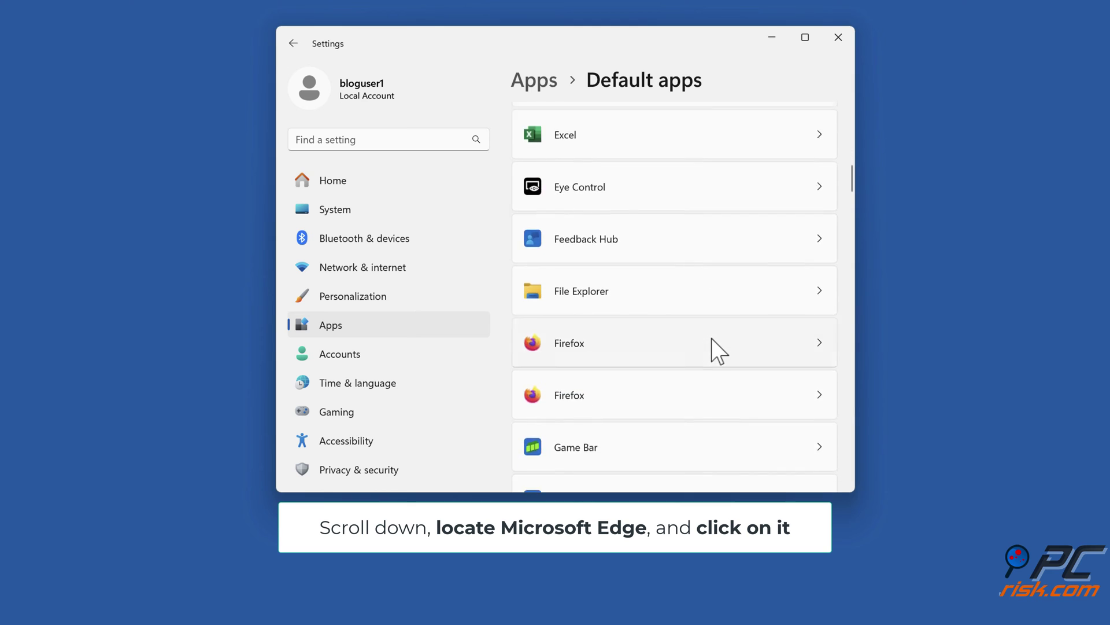
{"action": "scroll", "coordinate": [712, 338], "scroll_direction": "down", "scroll_amount": 6}
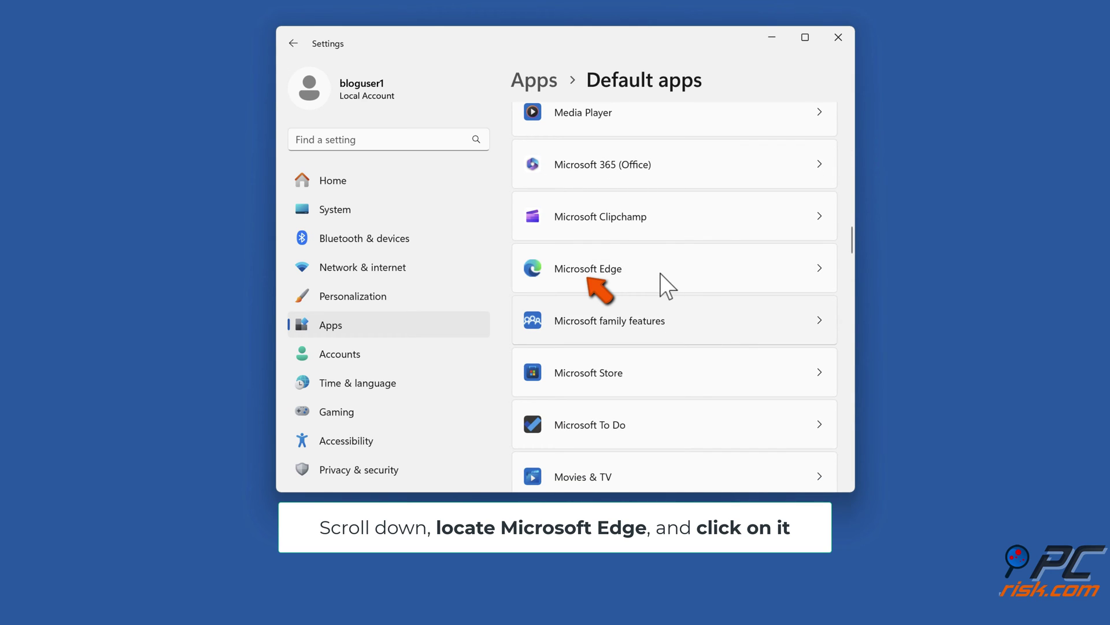
Step: Set Microsoft Edge as the default browser and close Settings
{"action": "left_click", "coordinate": [660, 273]}
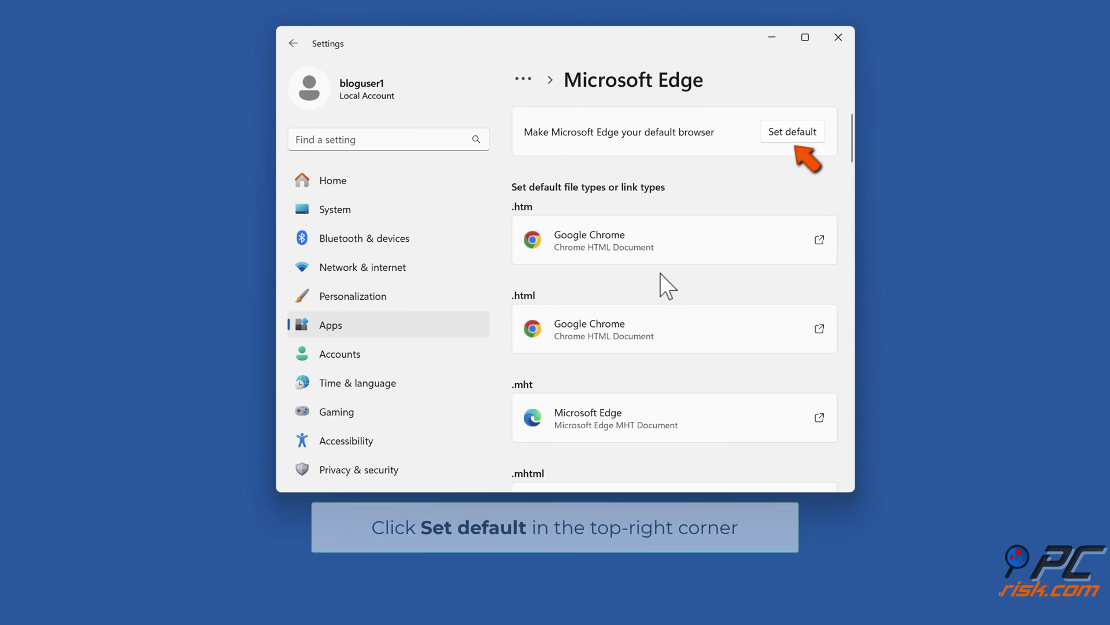
{"action": "left_click", "coordinate": [784, 140]}
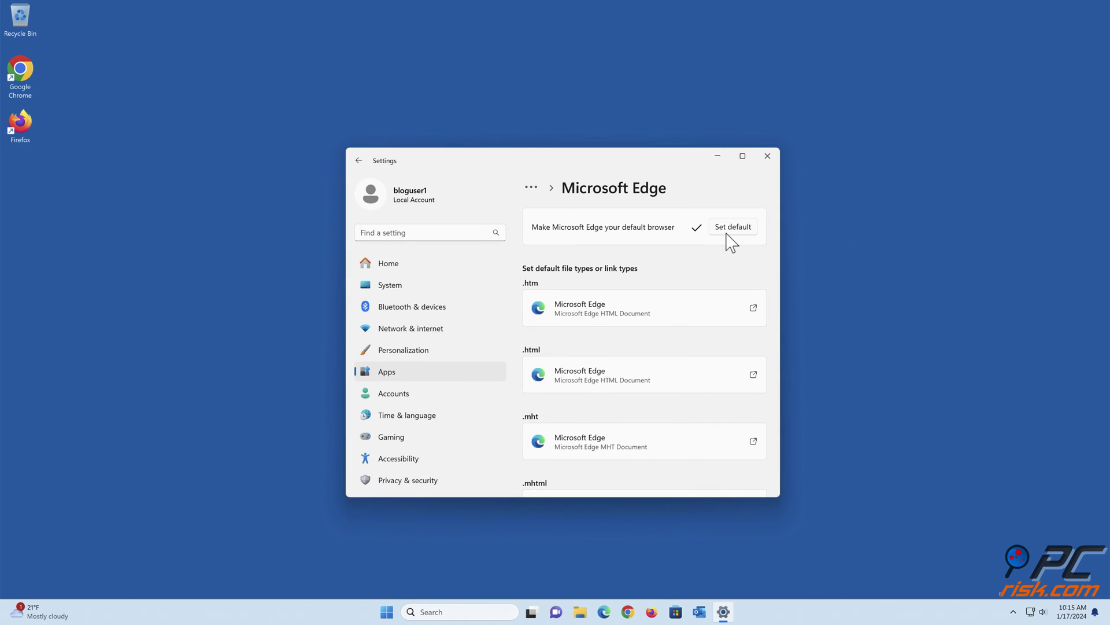
{"action": "left_click", "coordinate": [767, 156]}
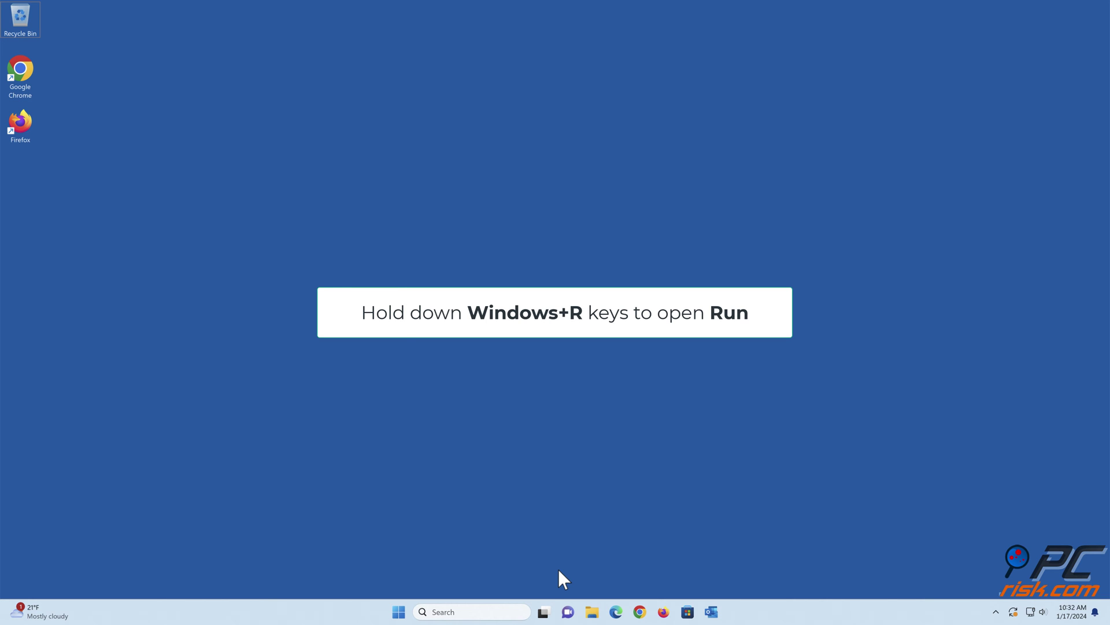
Step: Launch regedit from the Run dialog
{"action": "key", "text": "super+r"}
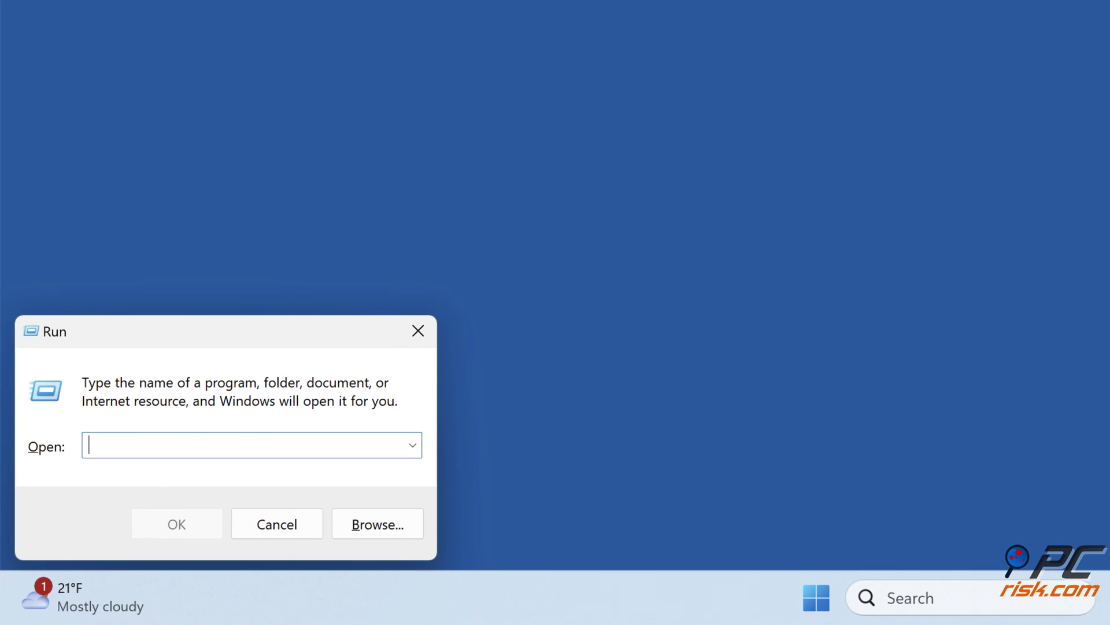
{"action": "type", "text": "regedit"}
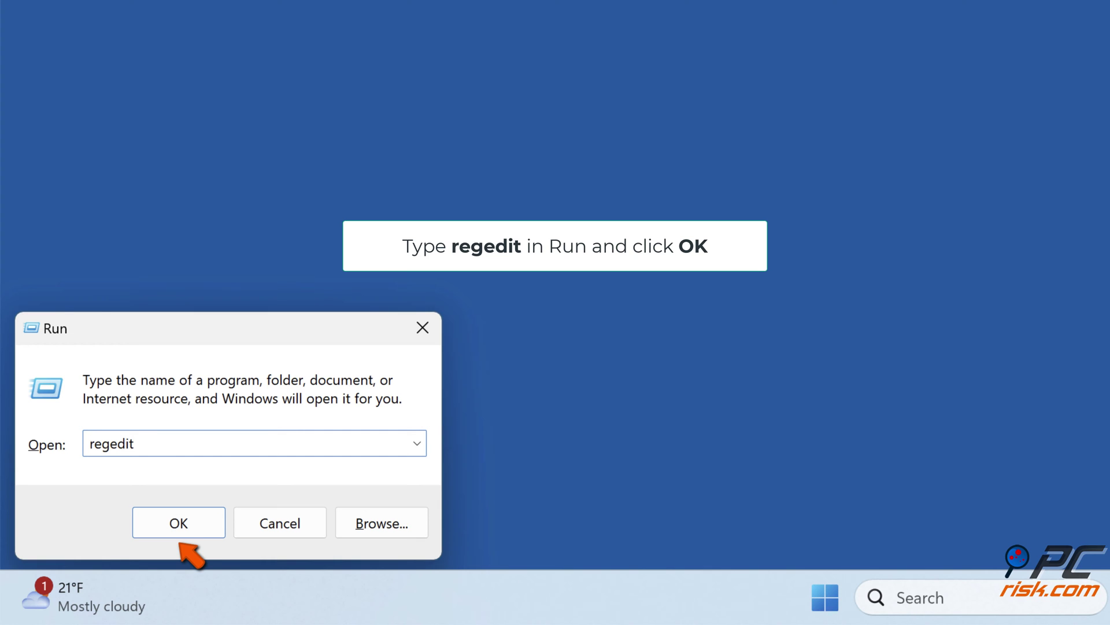
{"action": "left_click", "coordinate": [179, 537]}
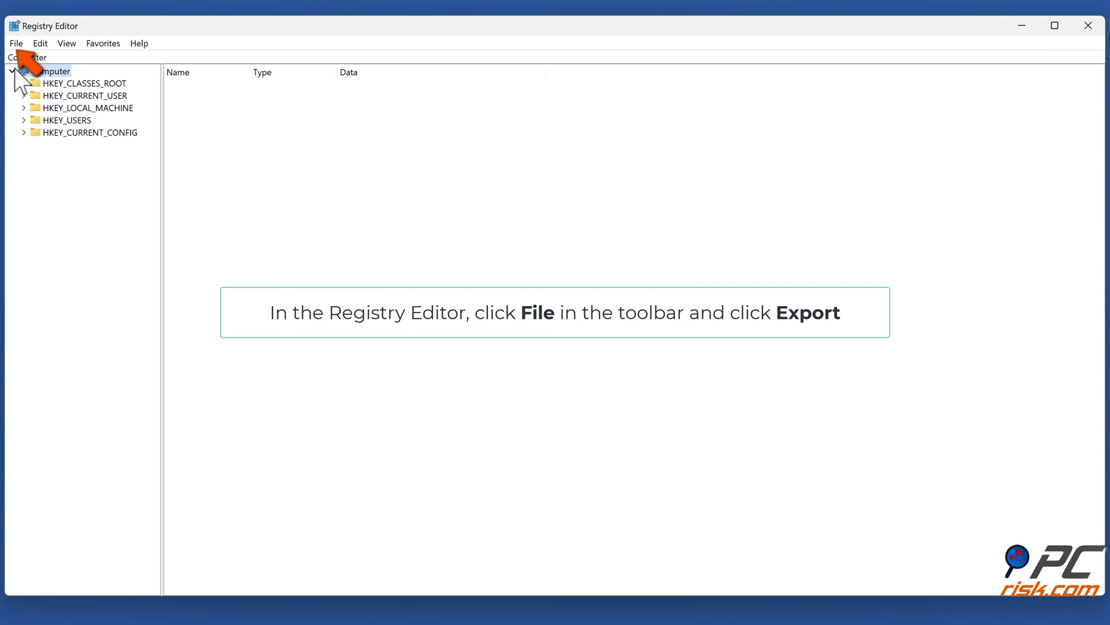
Step: Export the whole registry as registry_backup to the Desktop
{"action": "left_click", "coordinate": [17, 46]}
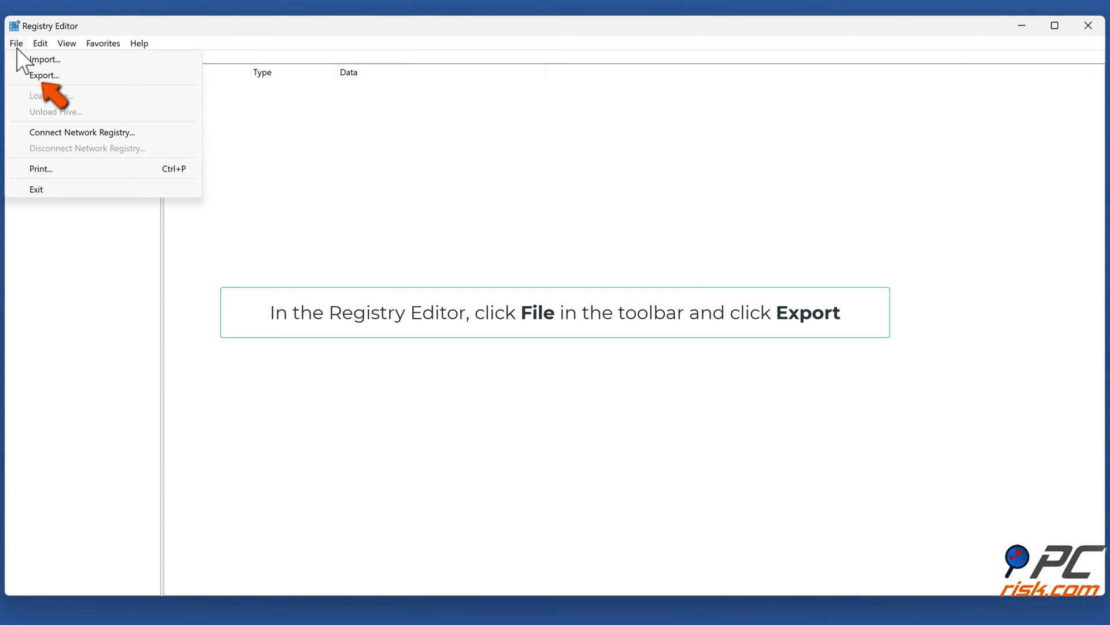
{"action": "left_click", "coordinate": [40, 81]}
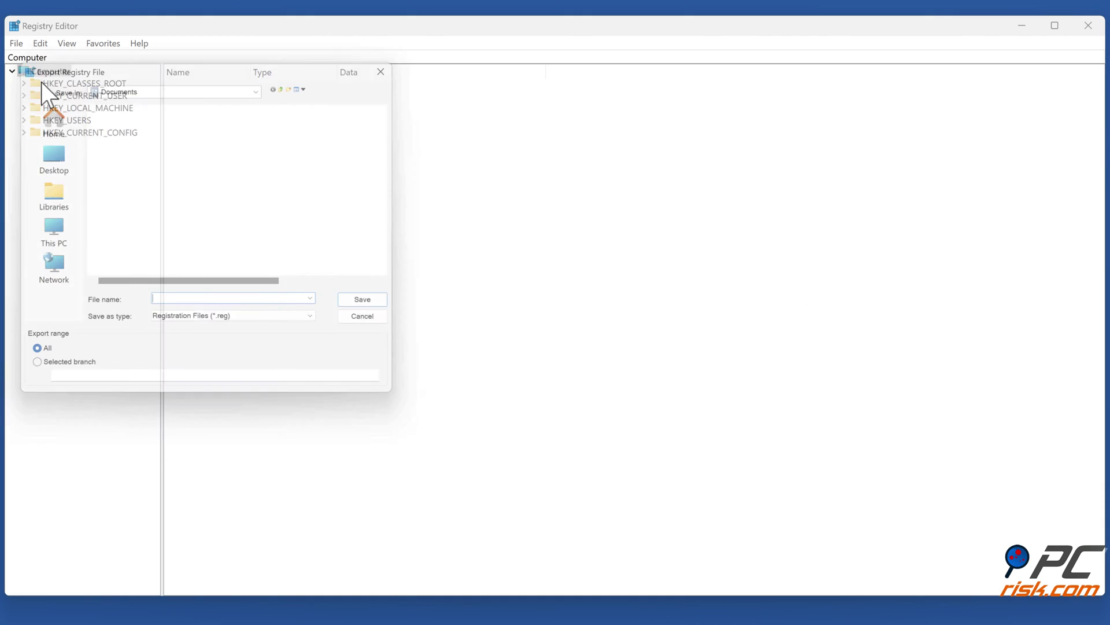
{"action": "type", "text": "registry_backup"}
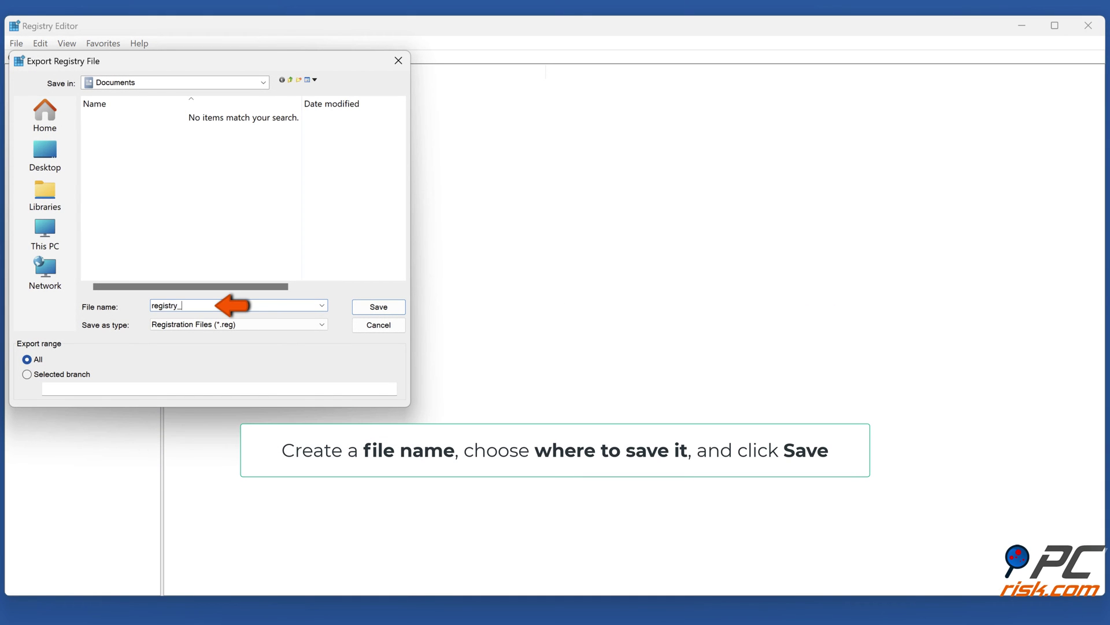
{"action": "left_click", "coordinate": [48, 162]}
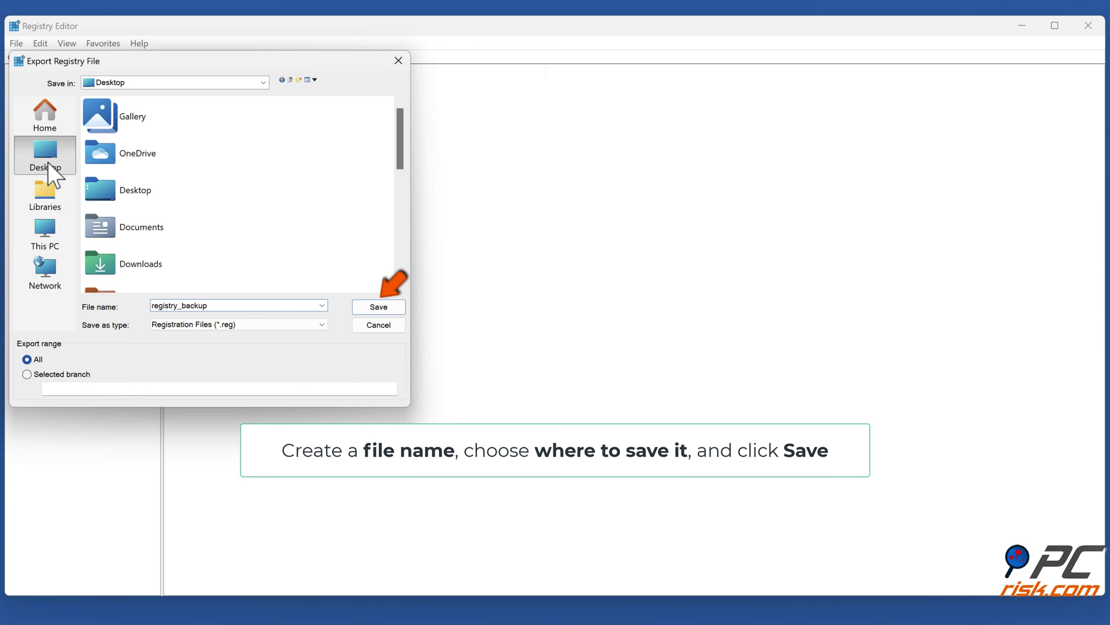
{"action": "left_click", "coordinate": [383, 310]}
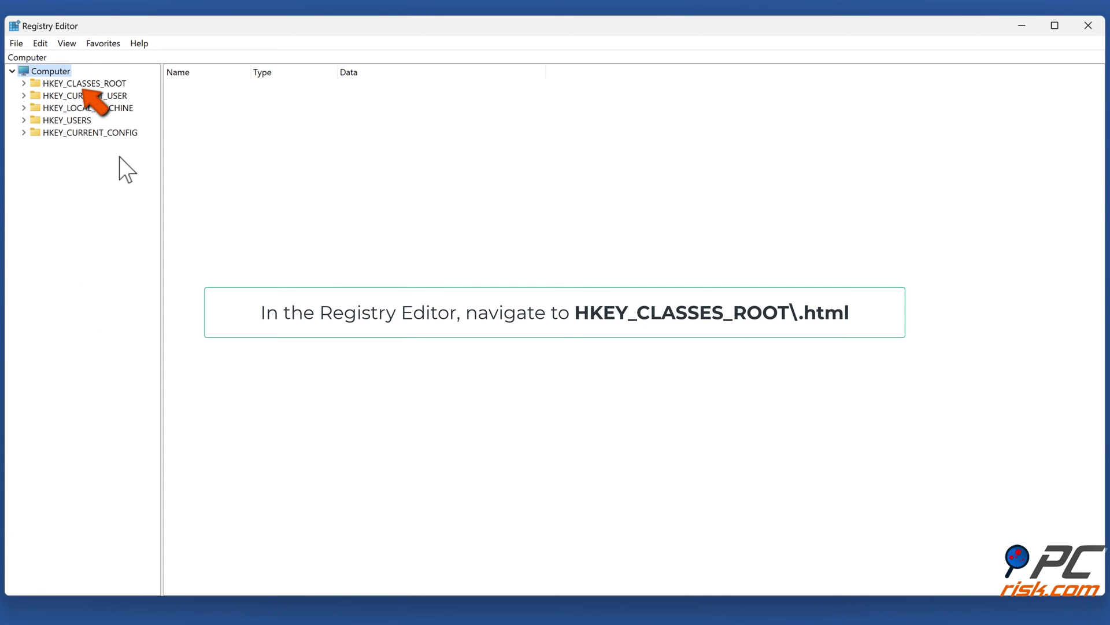
Step: Expand HKEY_CLASSES_ROOT and select the .html key
{"action": "left_click", "coordinate": [24, 84]}
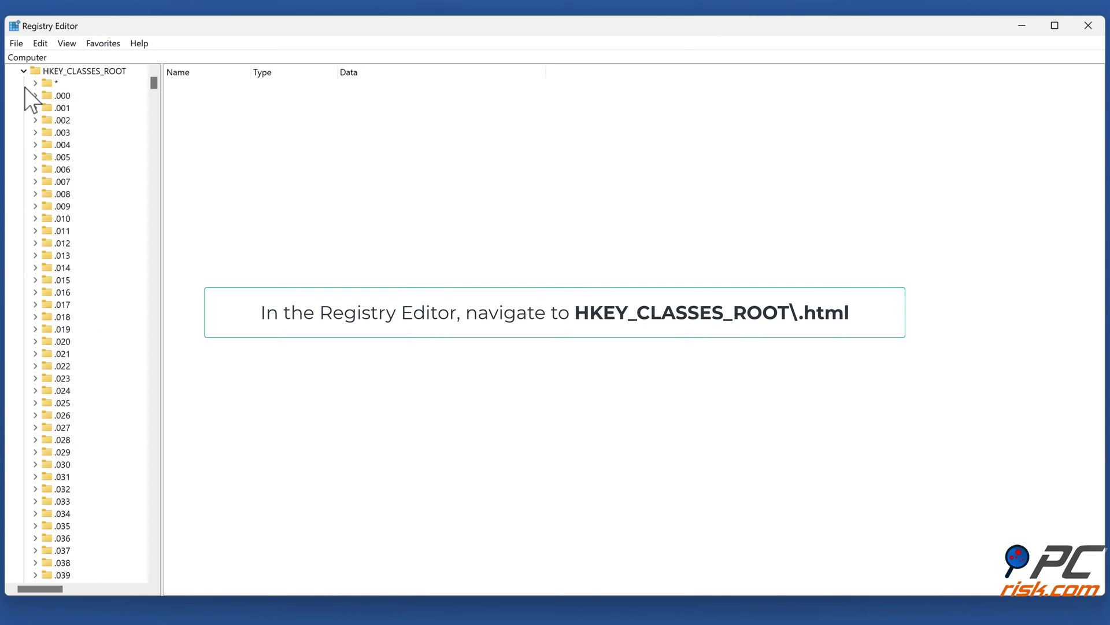
{"action": "scroll", "coordinate": [128, 168], "scroll_direction": "down", "scroll_amount": 15}
{"action": "scroll", "coordinate": [127, 170], "scroll_direction": "down", "scroll_amount": 20}
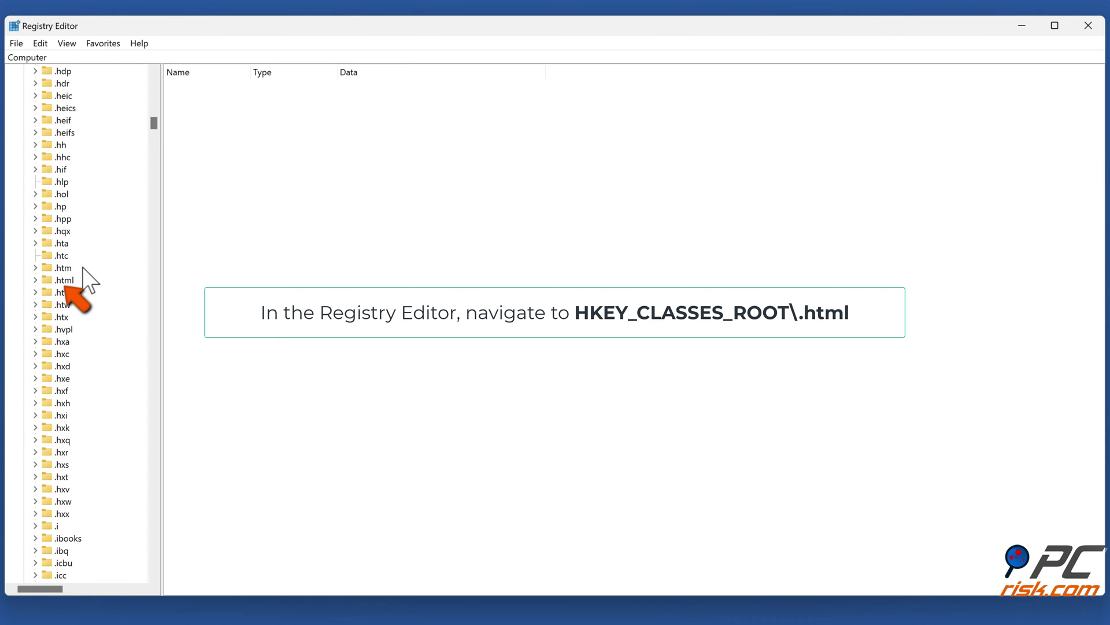
{"action": "left_click", "coordinate": [73, 280]}
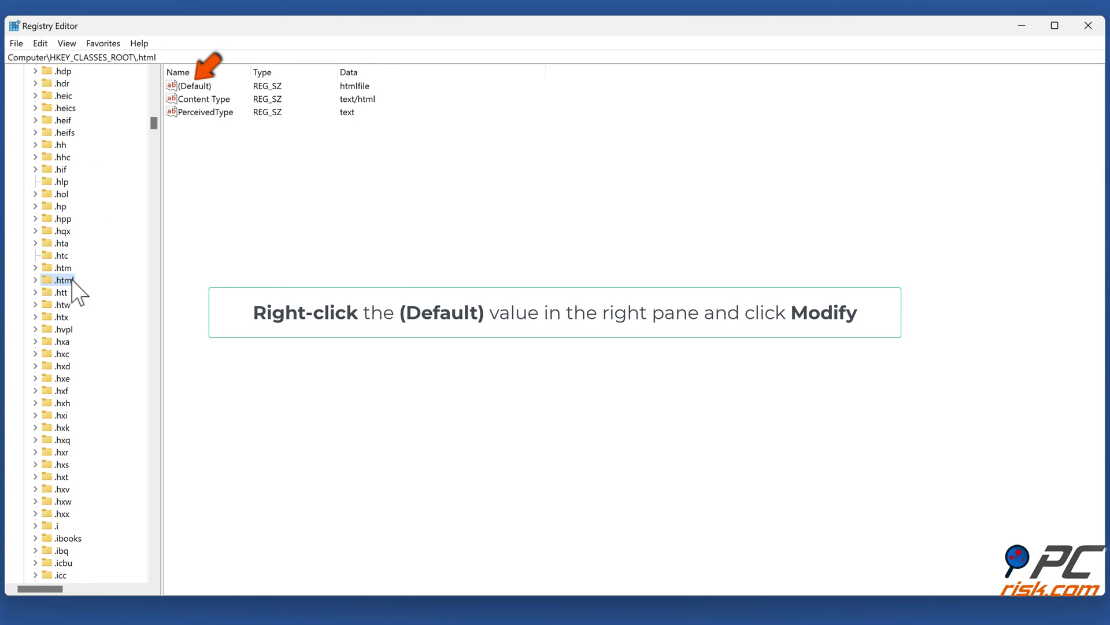
Step: Change the .html key's (Default) value data to htmlfile
{"action": "right_click", "coordinate": [194, 89]}
{"action": "left_click", "coordinate": [231, 103]}
{"action": "type", "text": "htmlfile"}
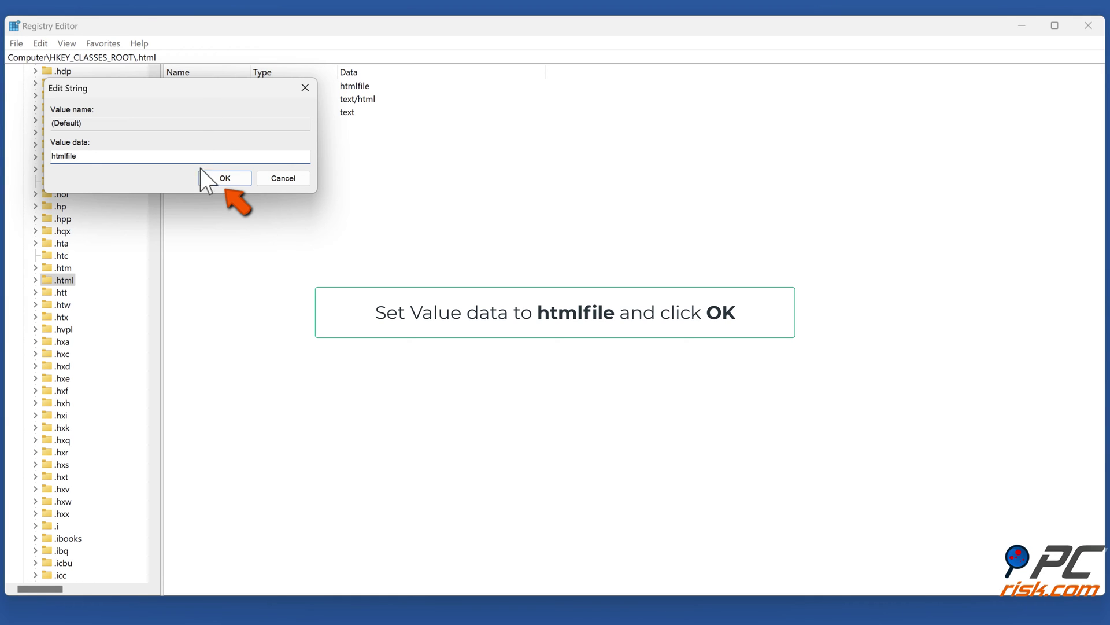
{"action": "left_click", "coordinate": [226, 181]}
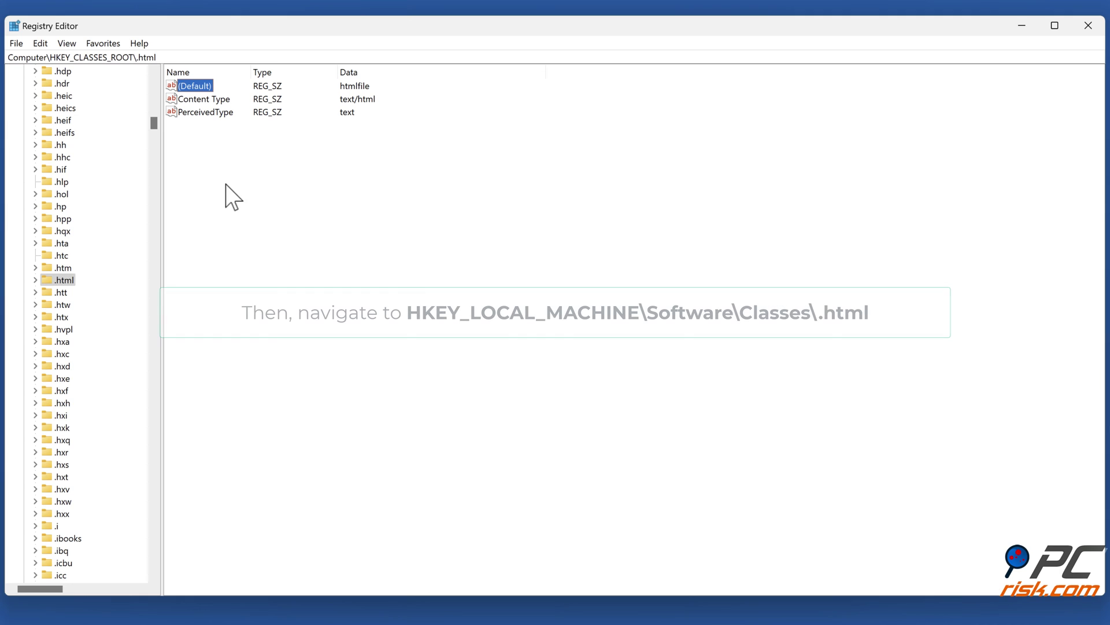
Step: Collapse HKEY_CLASSES_ROOT and select HKEY_LOCAL_MACHINE\SOFTWARE\Classes\.html
{"action": "left_click_drag", "start_coordinate": [154, 129], "coordinate": [162, 75]}
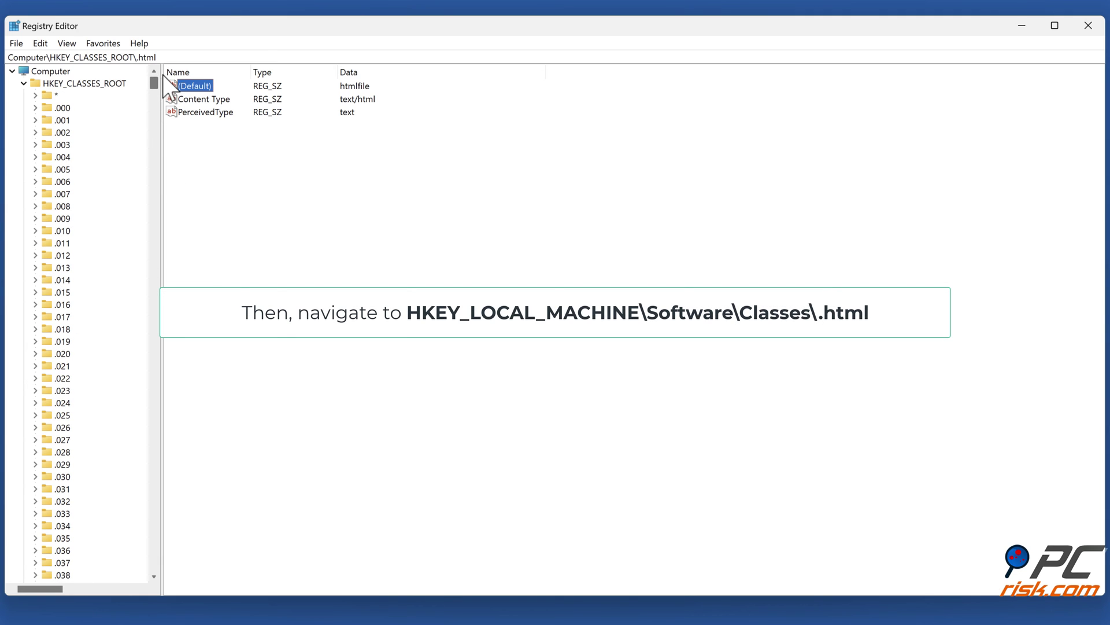
{"action": "left_click", "coordinate": [25, 85]}
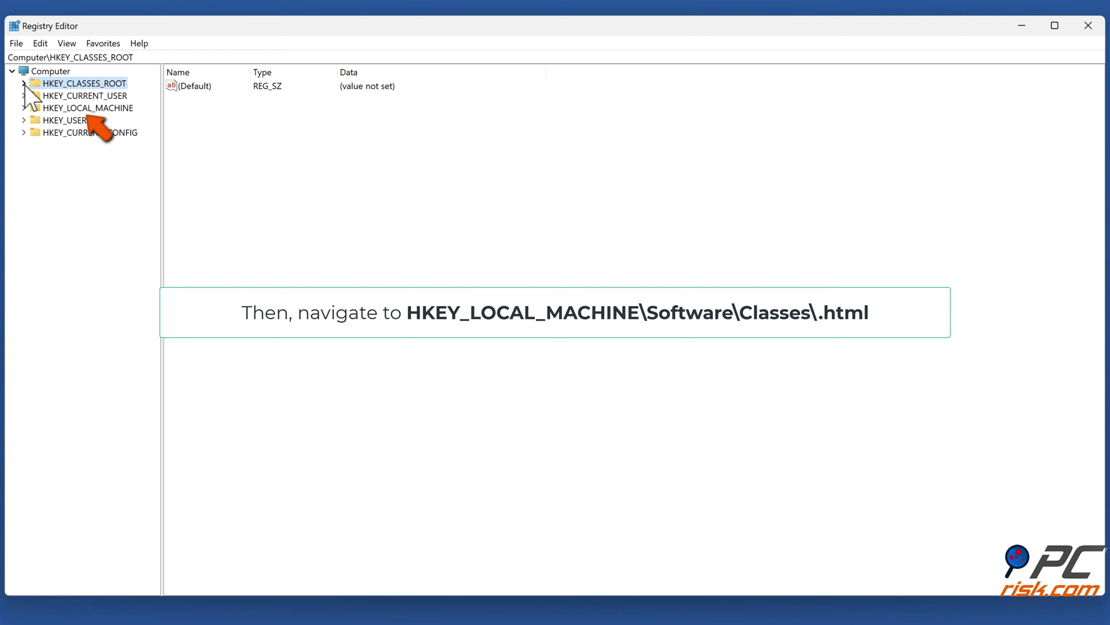
{"action": "left_click", "coordinate": [24, 109]}
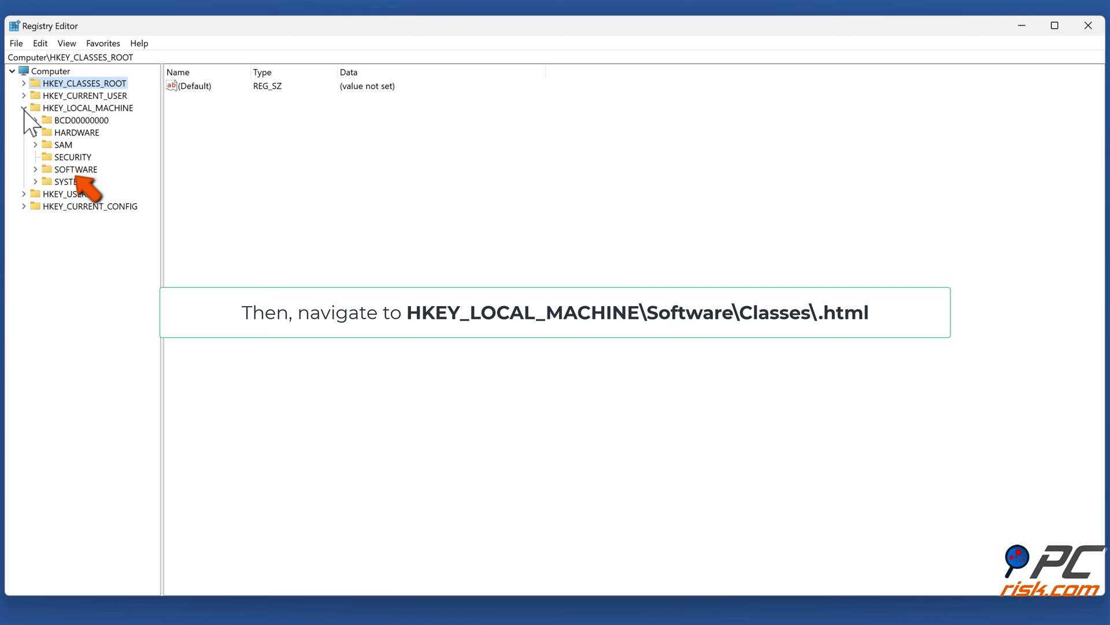
{"action": "left_click", "coordinate": [36, 169]}
{"action": "left_click", "coordinate": [47, 182]}
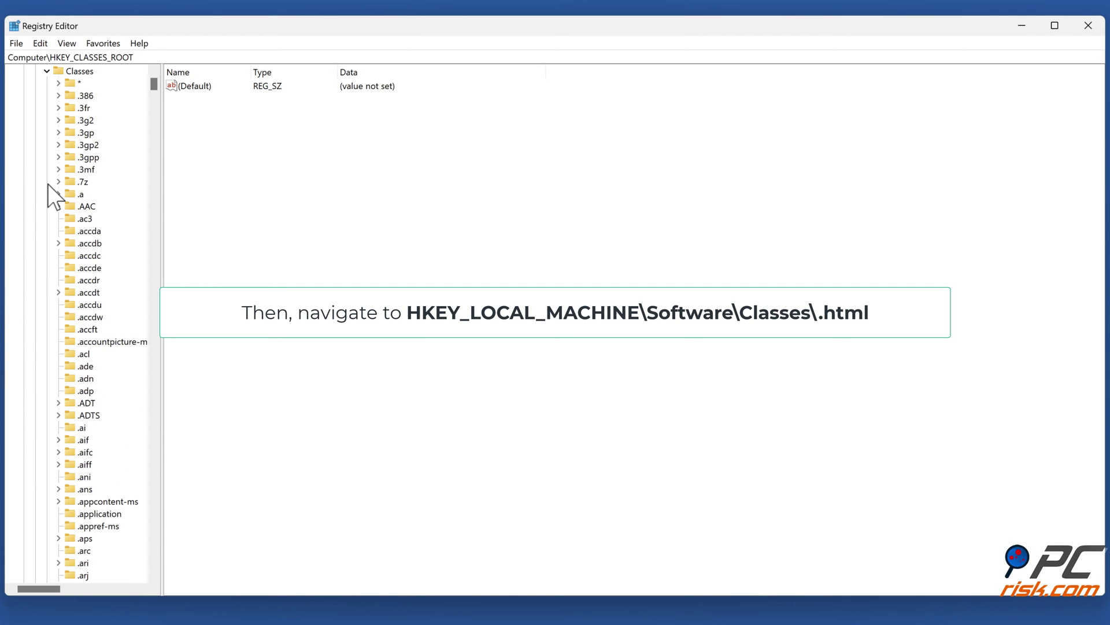
{"action": "scroll", "coordinate": [48, 184], "scroll_direction": "down", "scroll_amount": 15}
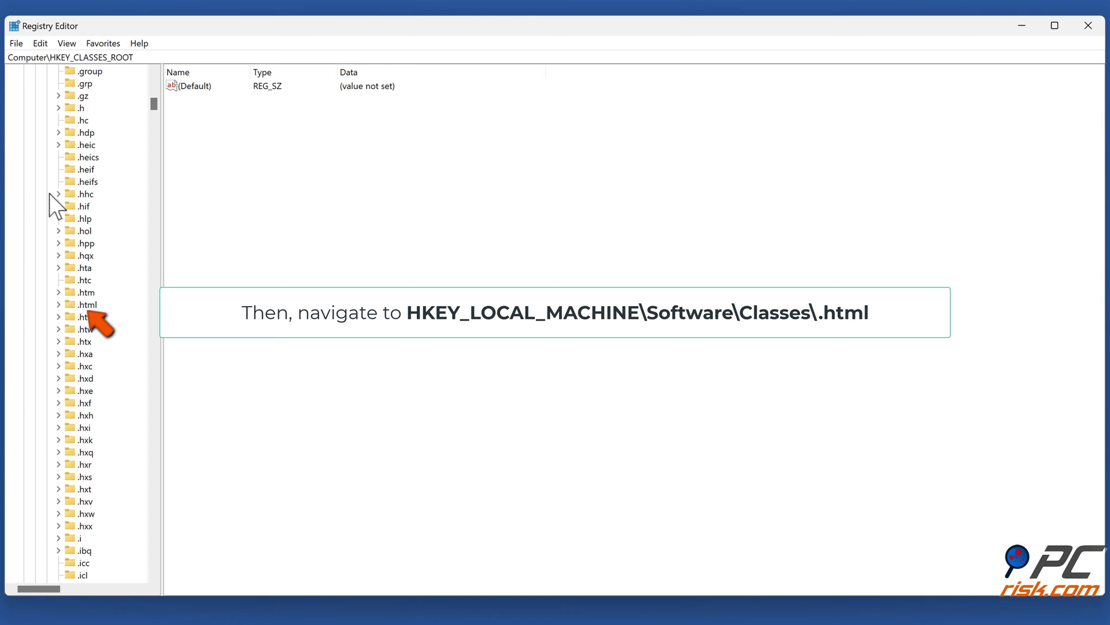
{"action": "left_click", "coordinate": [88, 305]}
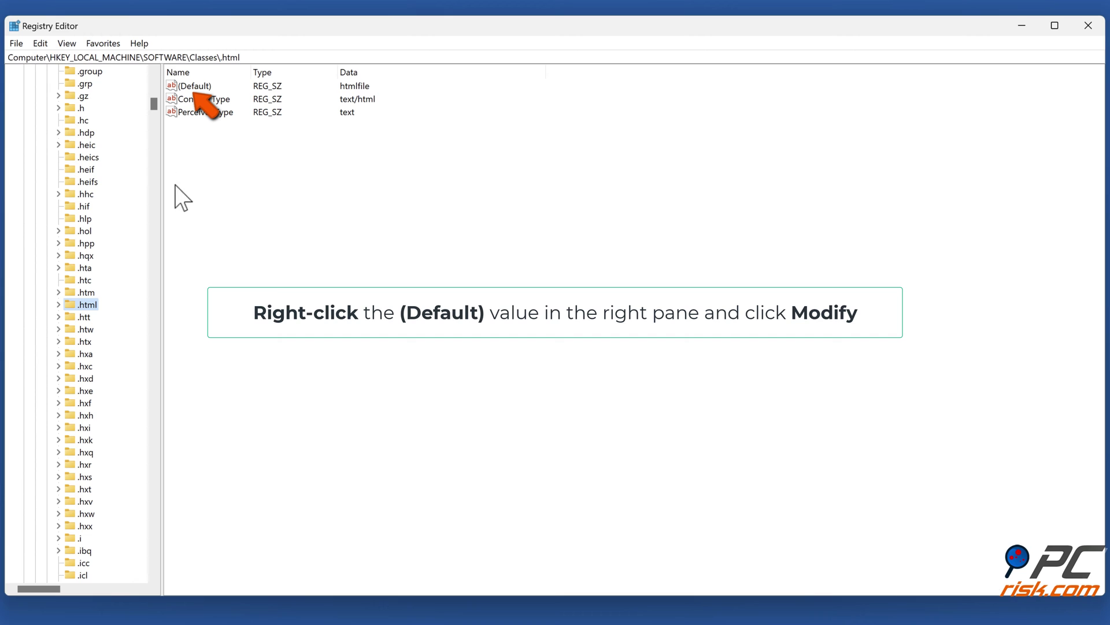
Step: Set this .html (Default) value to htmlfile and close Registry Editor
{"action": "right_click", "coordinate": [199, 89]}
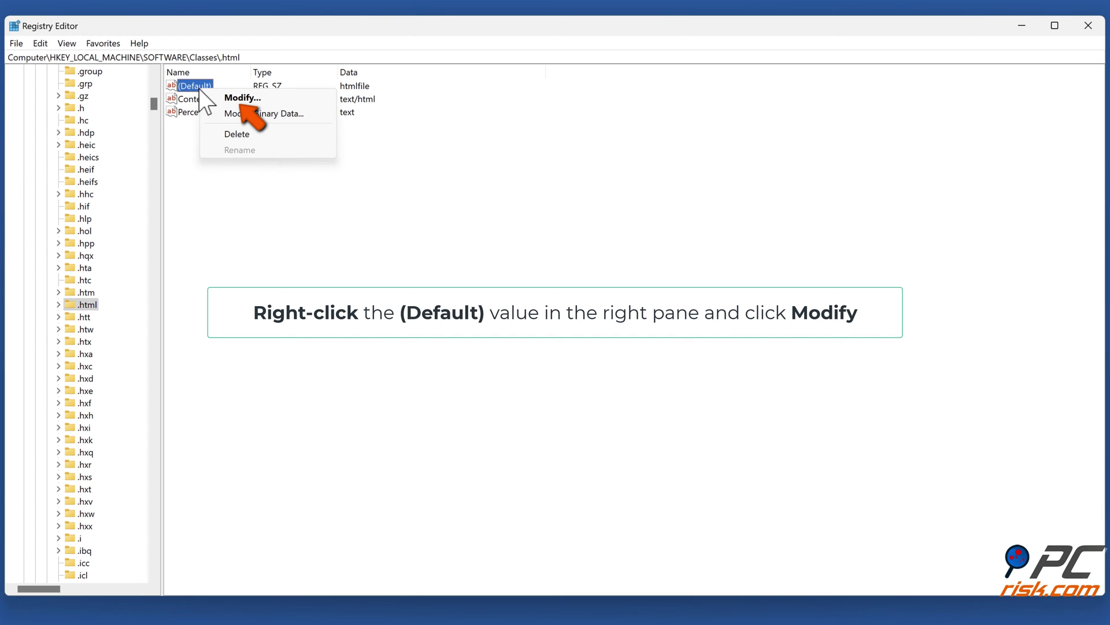
{"action": "left_click", "coordinate": [231, 98]}
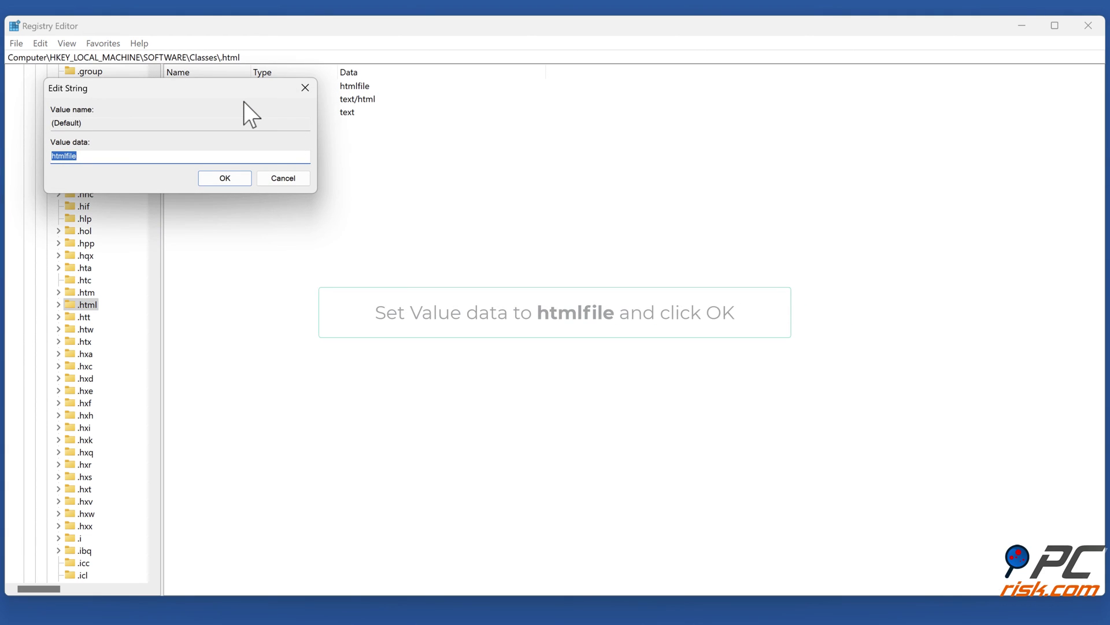
{"action": "type", "text": "h"}
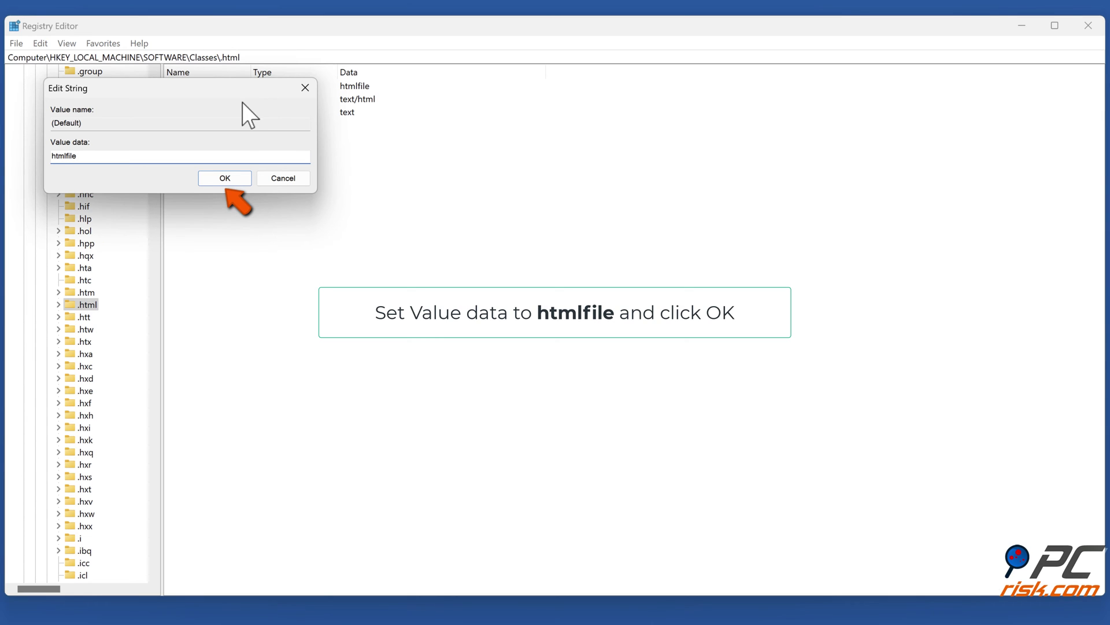
{"action": "left_click", "coordinate": [224, 181]}
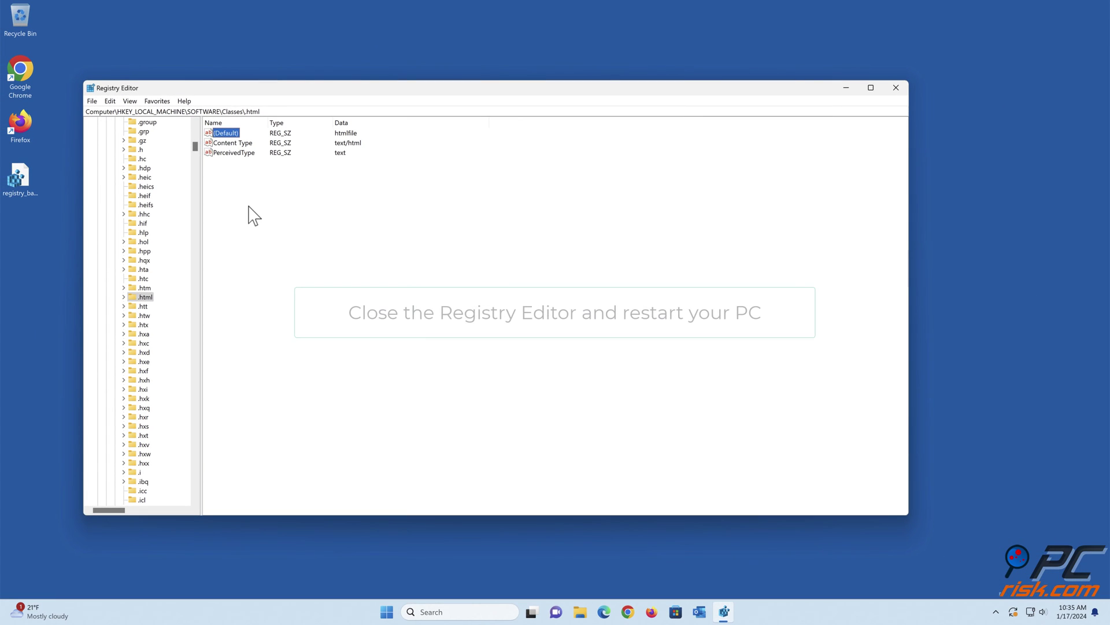
{"action": "left_click", "coordinate": [896, 88]}
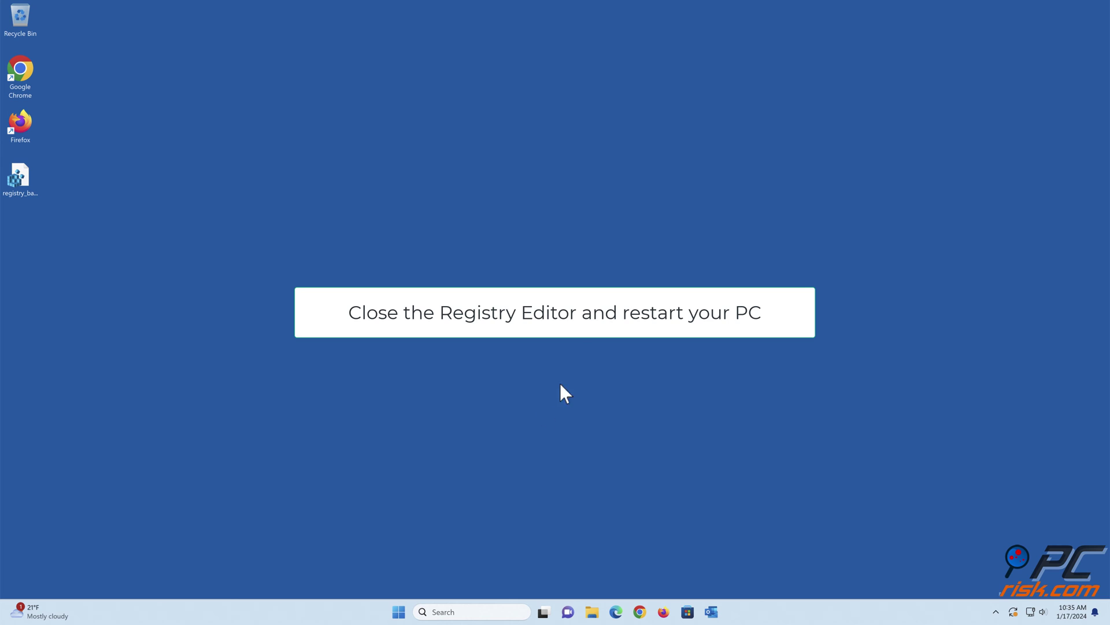
Step: Restart the PC from the Start menu's power options
{"action": "left_click", "coordinate": [400, 611]}
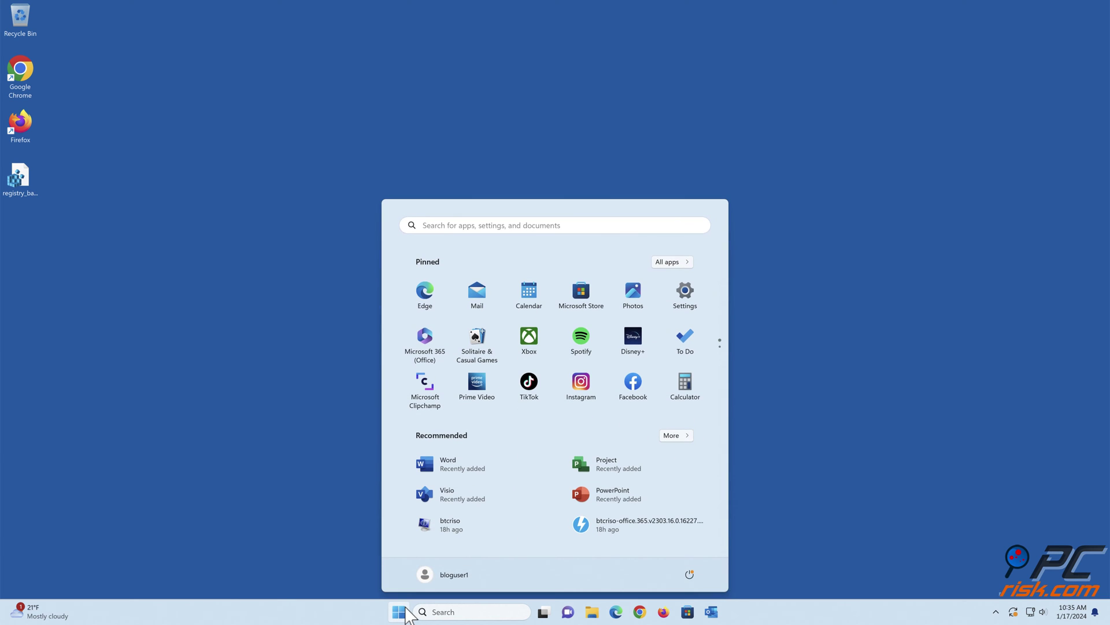
{"action": "left_click", "coordinate": [688, 574]}
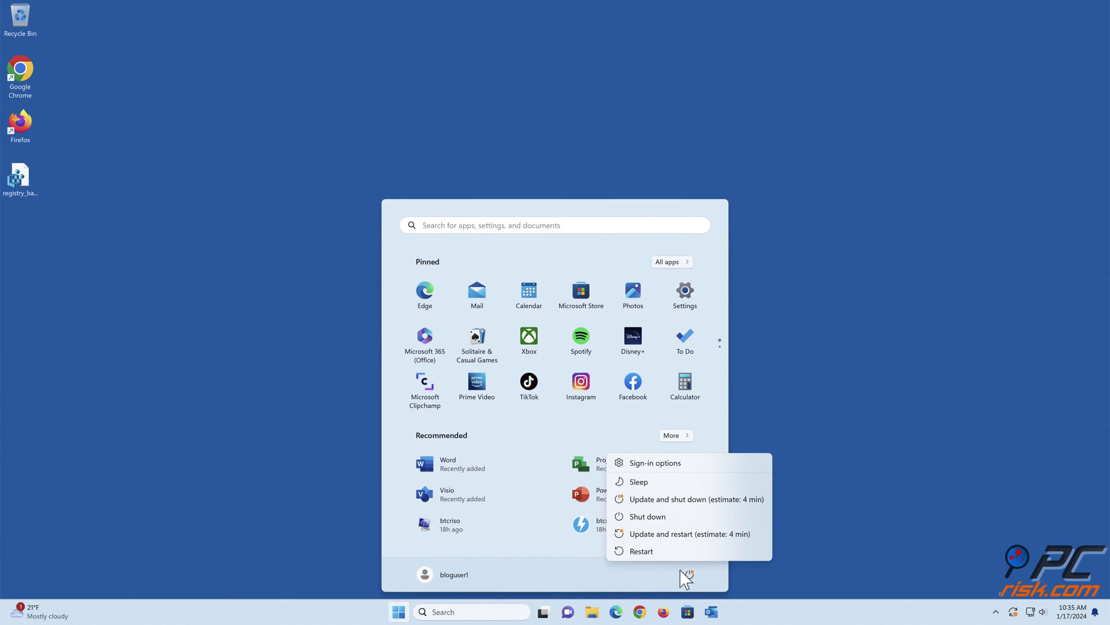
{"action": "left_click", "coordinate": [637, 552]}
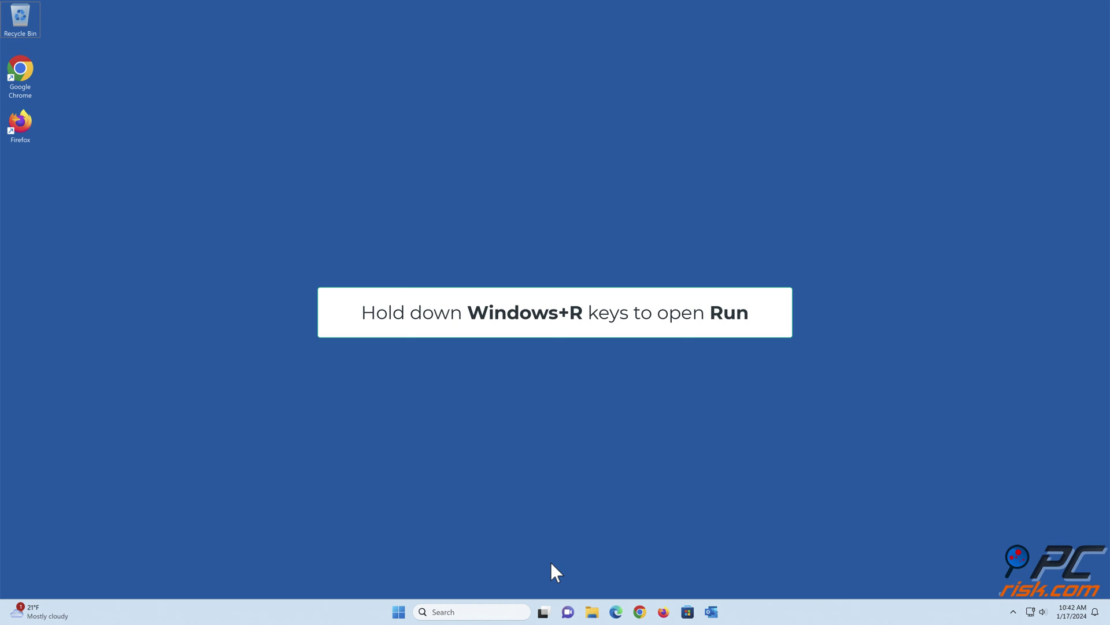
Step: In an admin Command Prompt, run REG ADD mapping .htm, .html, .shtml, .xht, .xhtml to htmlfile
{"action": "key", "text": "super+r"}
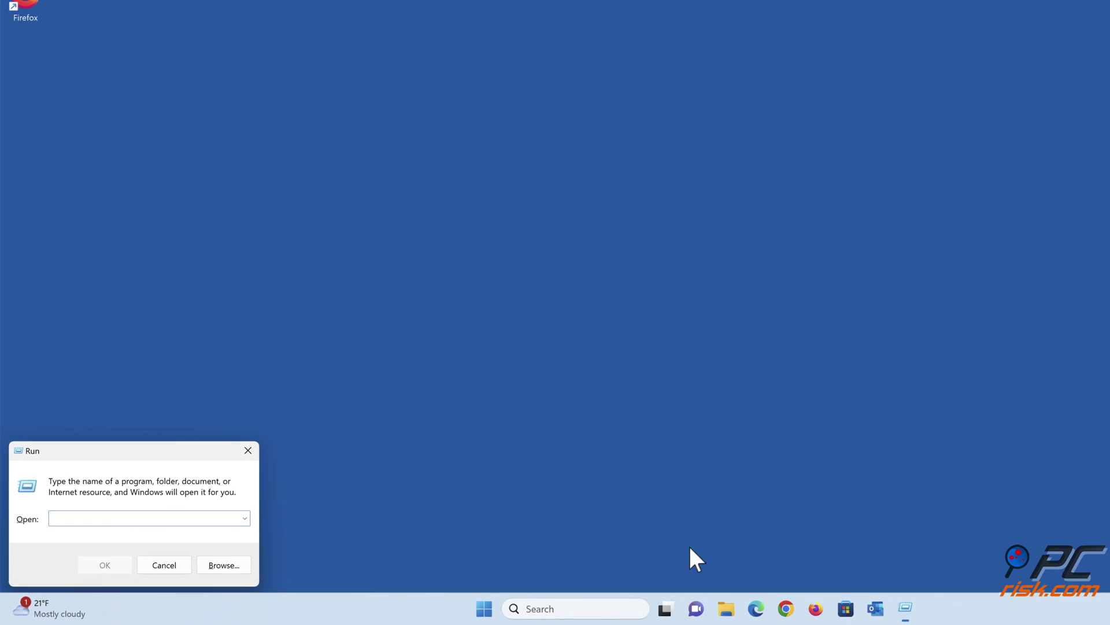
{"action": "type", "text": "cmd"}
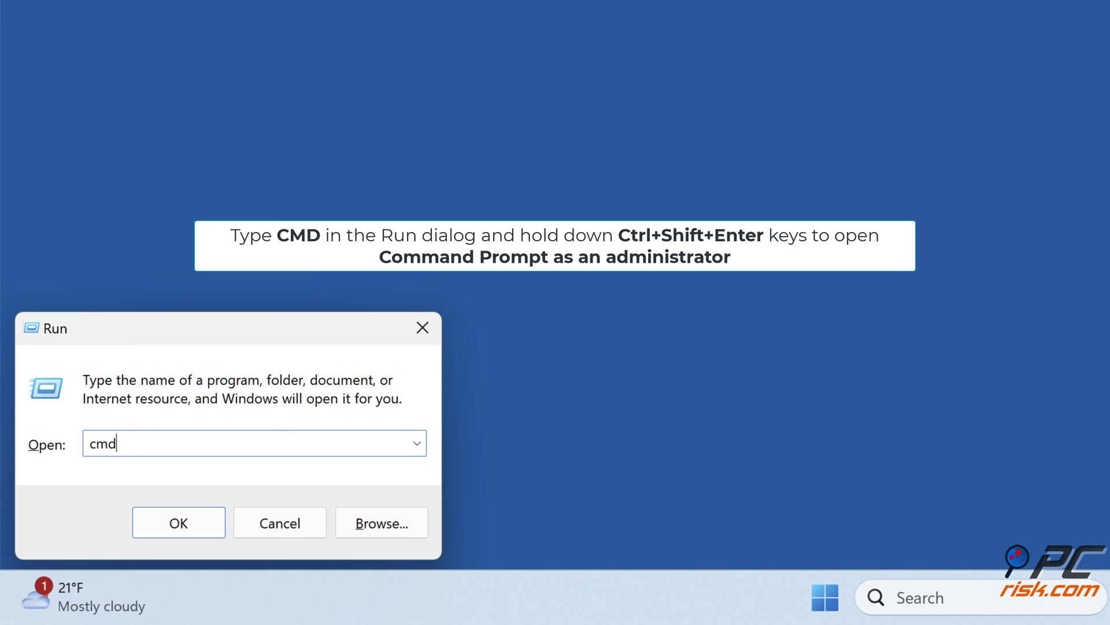
{"action": "key", "text": "ctrl+shift+Return"}
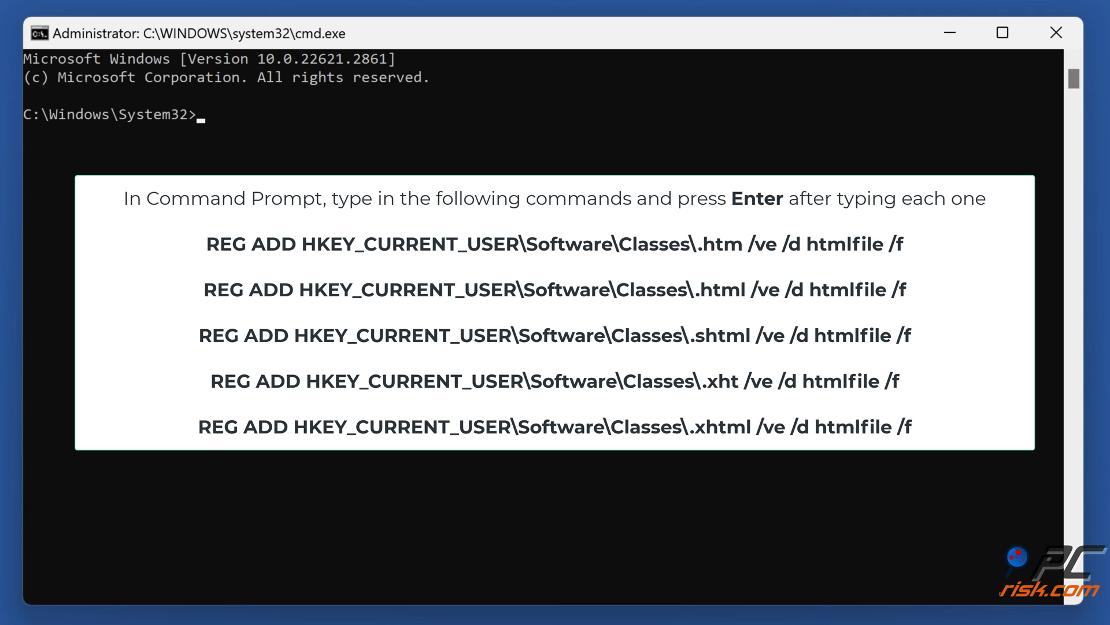
{"action": "type", "text": "REG ADD HKEY_CURRENT_USER\\Software\\Classes\\.htm /ve /d htmlfile /f REG ADD HKEY_CURRENT_USER\\Software\\Classes\\.html /ve /d htmlfile /f REG ADD HKEY_CURRENT_USER\\Software\\Classes\\.shtml /ve /d htmlfile /f REG ADD HKEY_CURRENT_USER\\Software\\Classes\\.xht /ve /d htmlfile /f REG ADD HKEY_CURRENT_USER\\Software\\Classes\\.xhtml /ve /d htmlfile /f"}
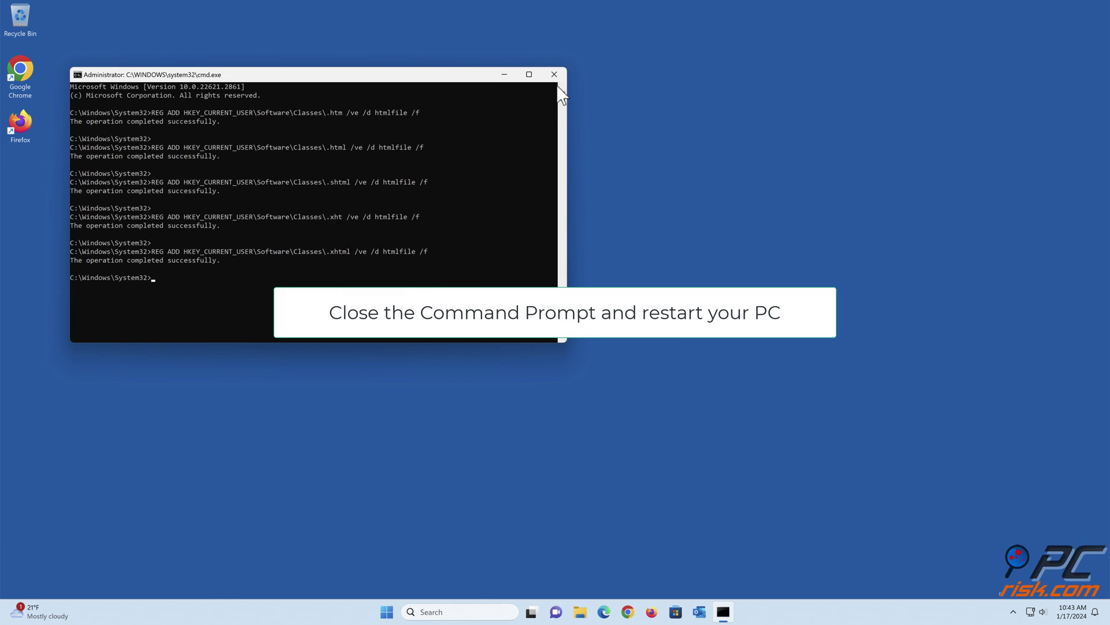
Step: Close Command Prompt and restart Windows from the Start power menu
{"action": "left_click", "coordinate": [554, 75]}
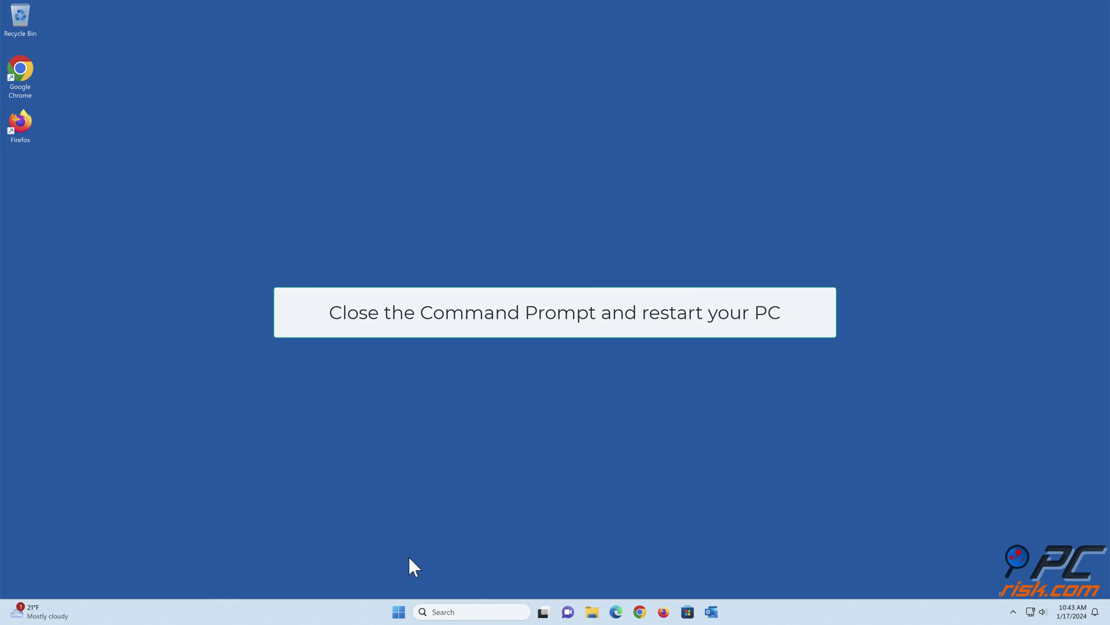
{"action": "left_click", "coordinate": [399, 611]}
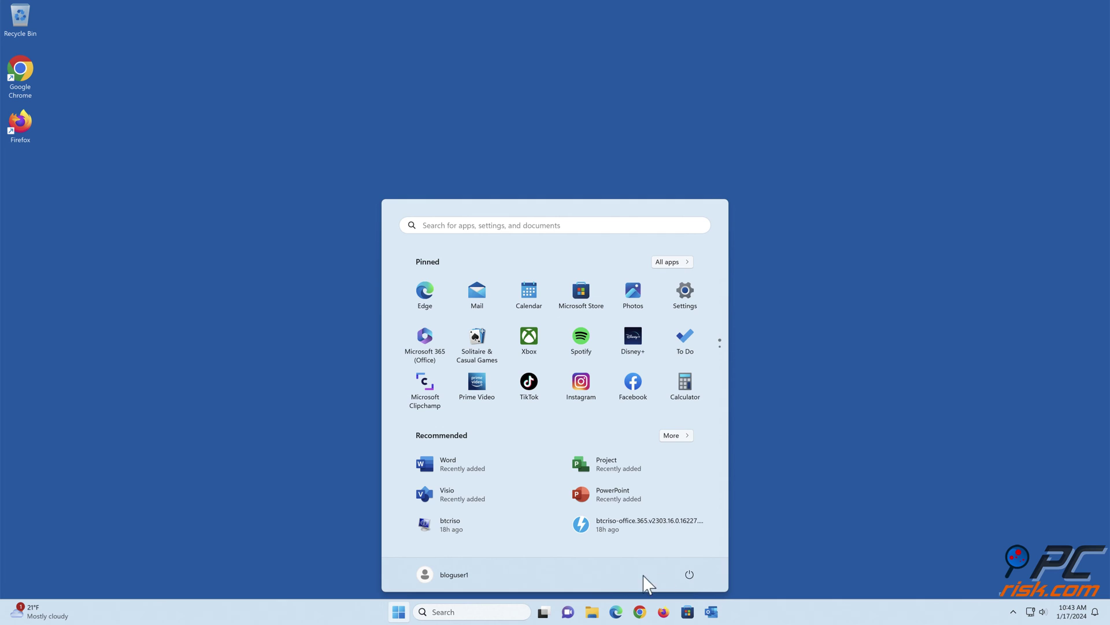
{"action": "left_click", "coordinate": [689, 574]}
{"action": "left_click", "coordinate": [683, 554]}
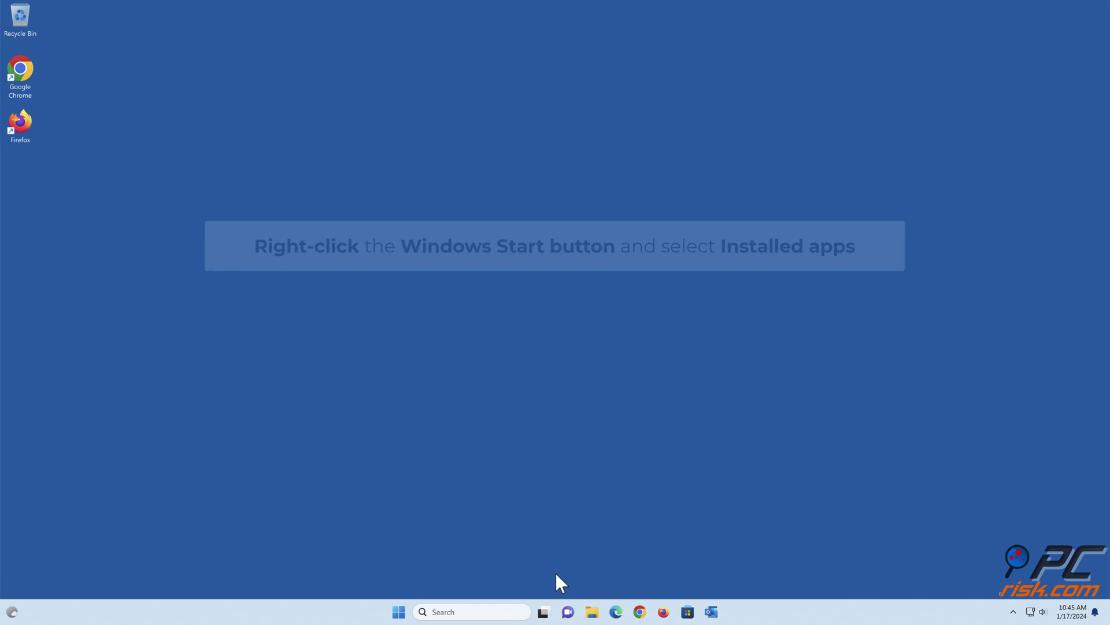
Step: In Installed apps, choose Modify for Microsoft Office Mondo 2016 - en-us
{"action": "right_click", "coordinate": [402, 608]}
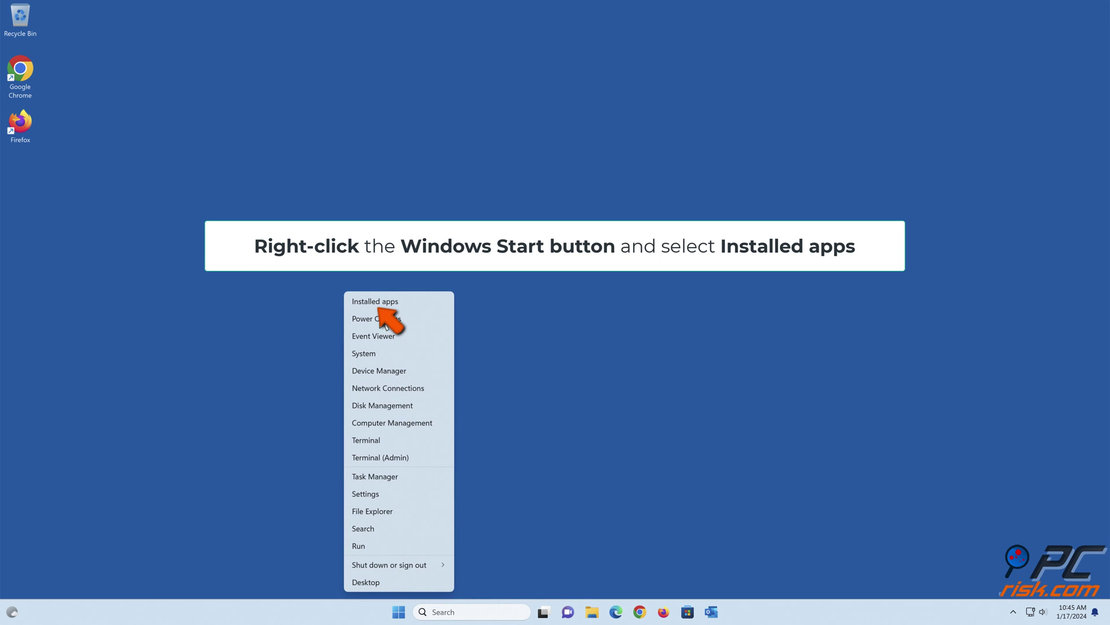
{"action": "left_click", "coordinate": [375, 305]}
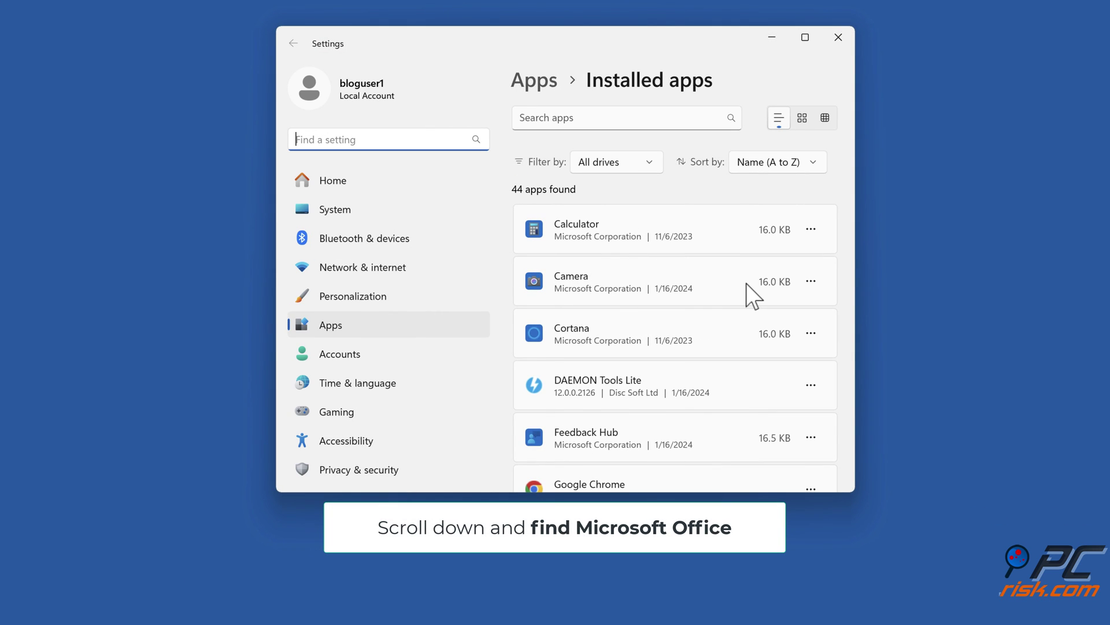
{"action": "scroll", "coordinate": [748, 284], "scroll_direction": "down", "scroll_amount": 10}
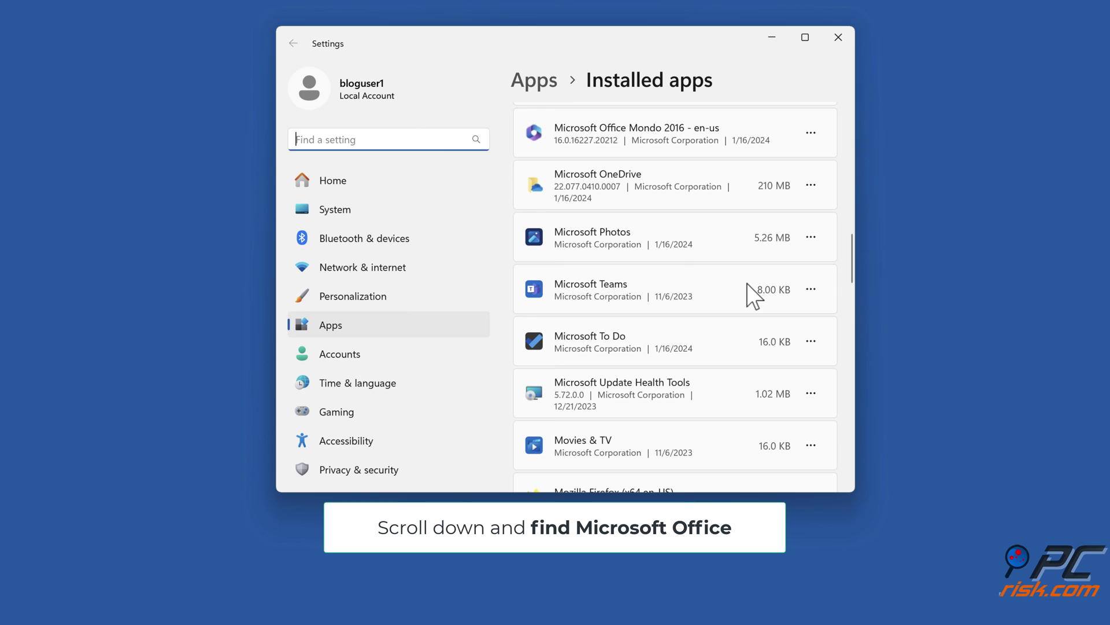
{"action": "scroll", "coordinate": [747, 284], "scroll_direction": "up", "scroll_amount": 2}
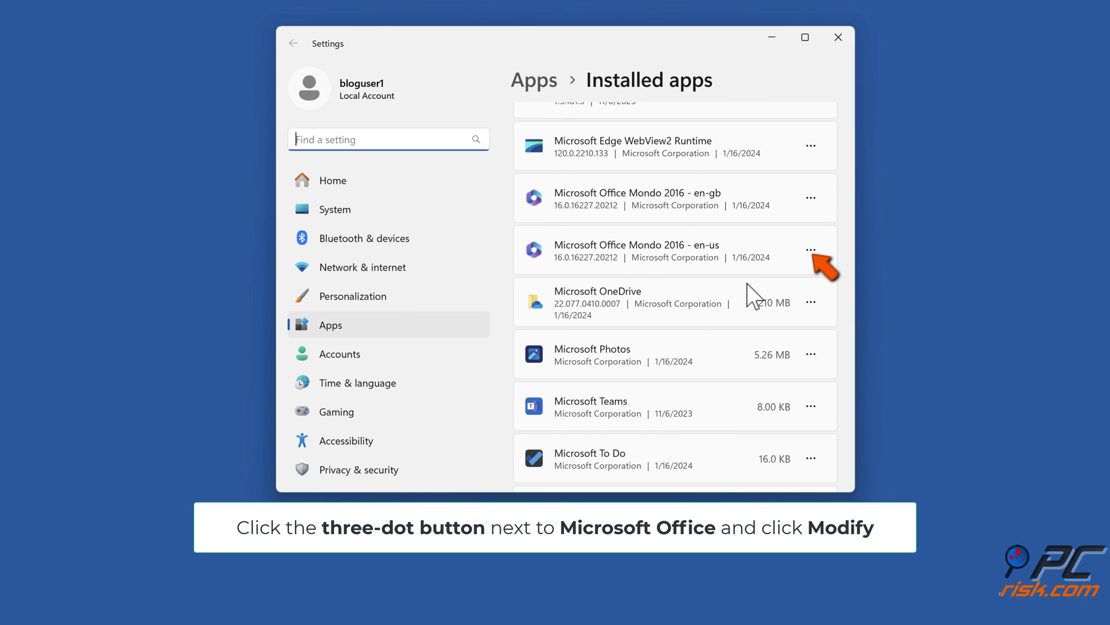
{"action": "left_click", "coordinate": [811, 254]}
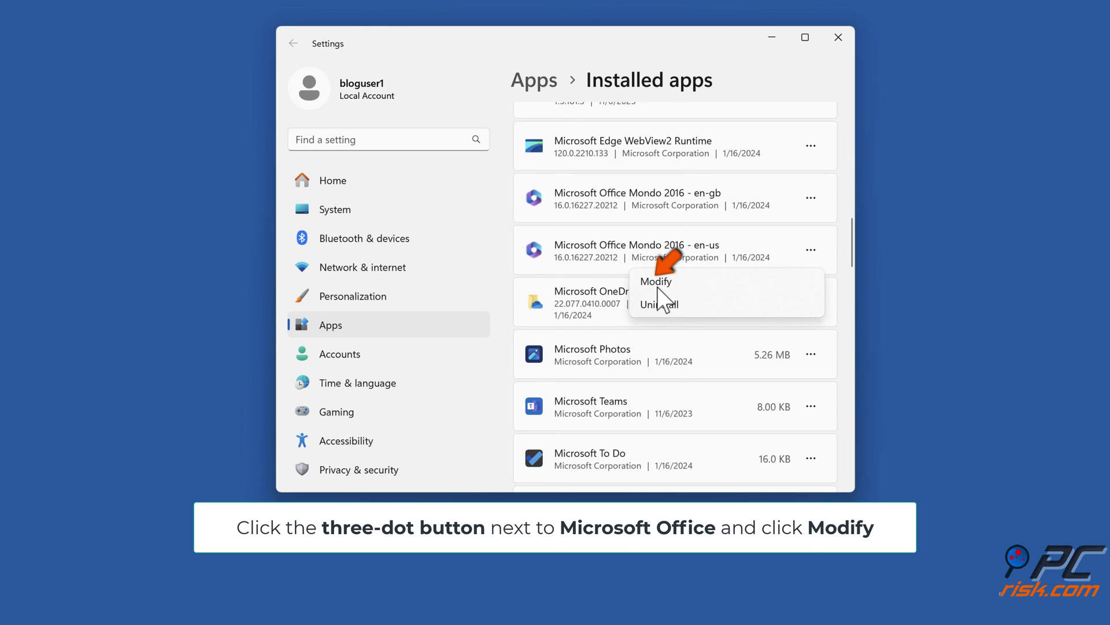
{"action": "left_click", "coordinate": [657, 287]}
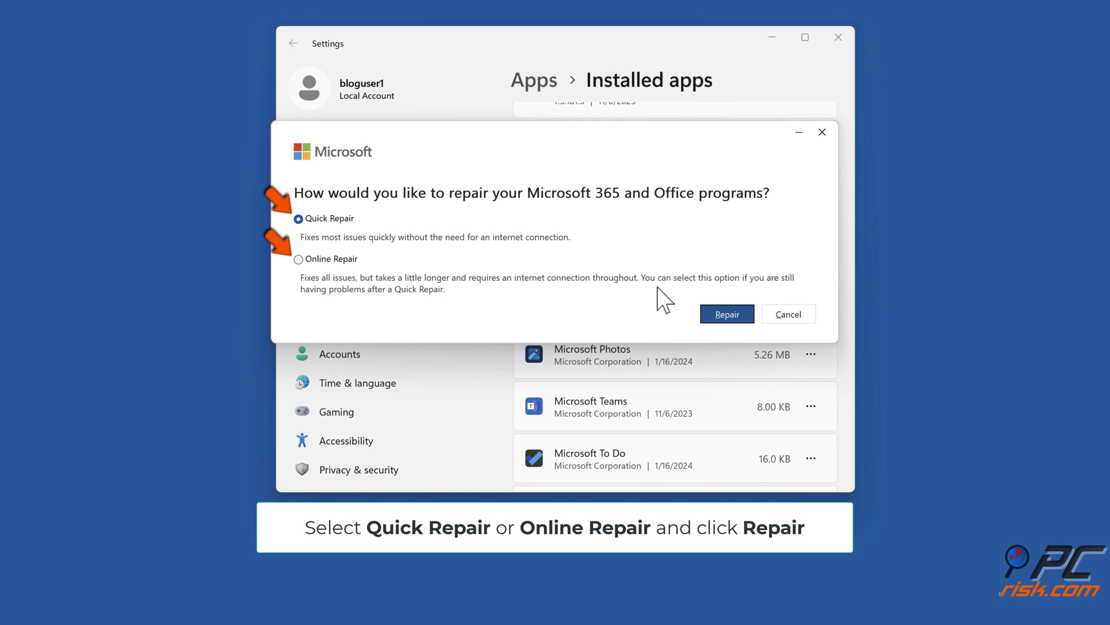
Step: Run a Quick Repair of Microsoft 365 to completion, then close the Settings window
{"action": "left_click", "coordinate": [726, 319]}
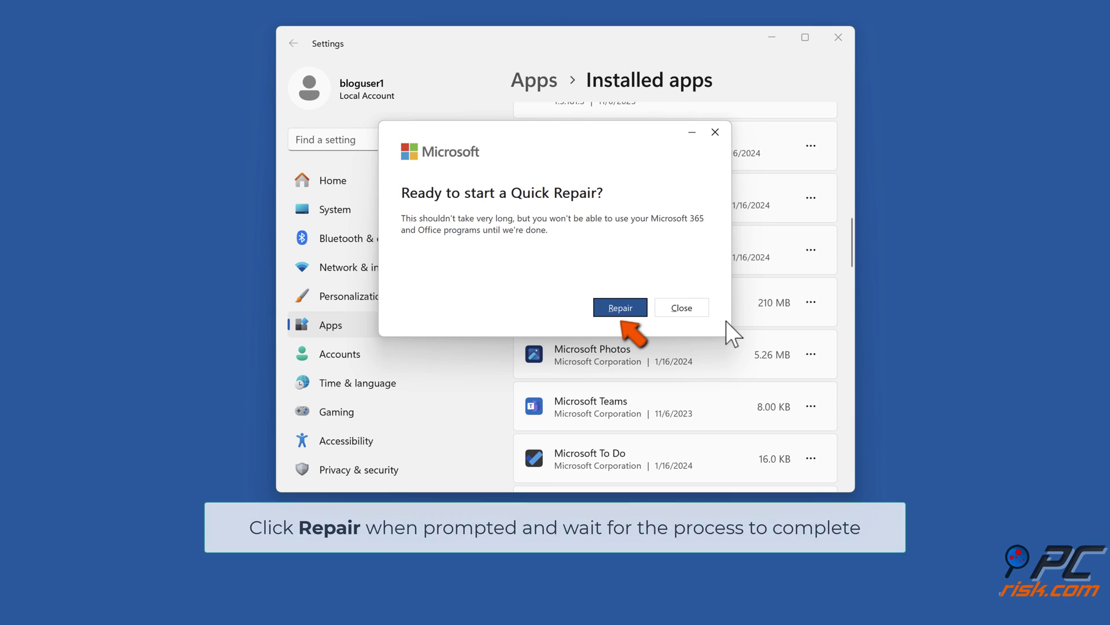
{"action": "left_click", "coordinate": [621, 313]}
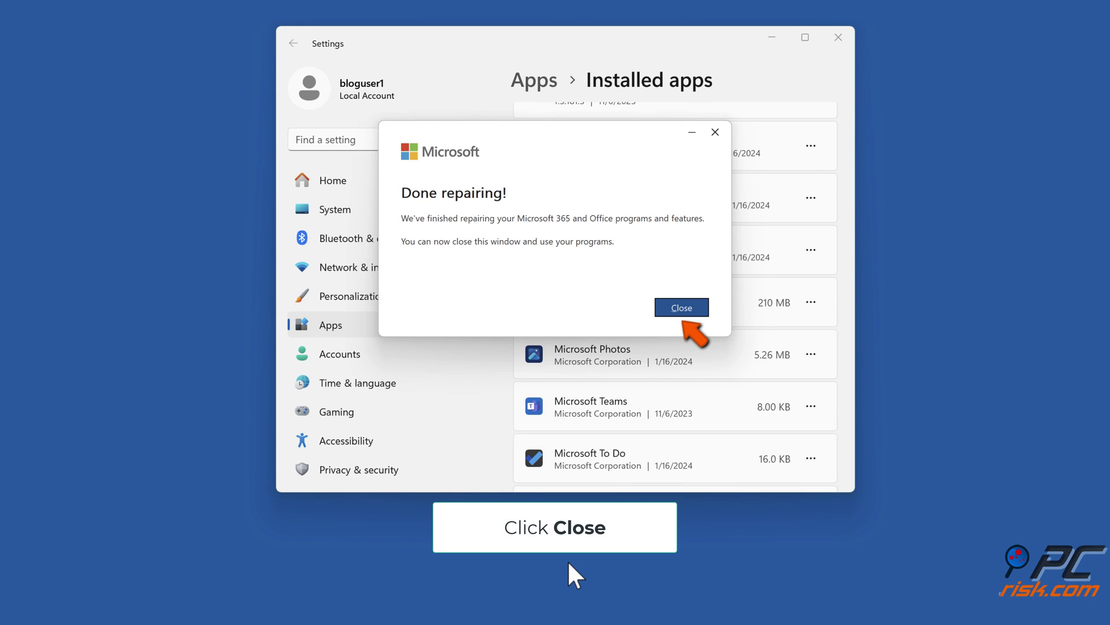
{"action": "left_click", "coordinate": [688, 310]}
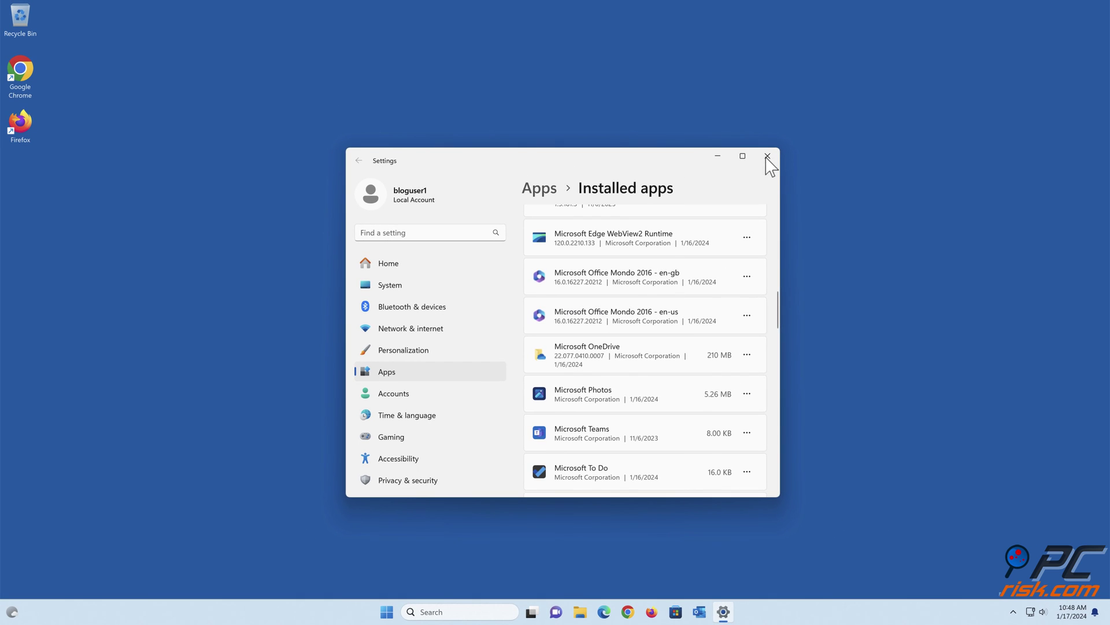
{"action": "left_click", "coordinate": [768, 156]}
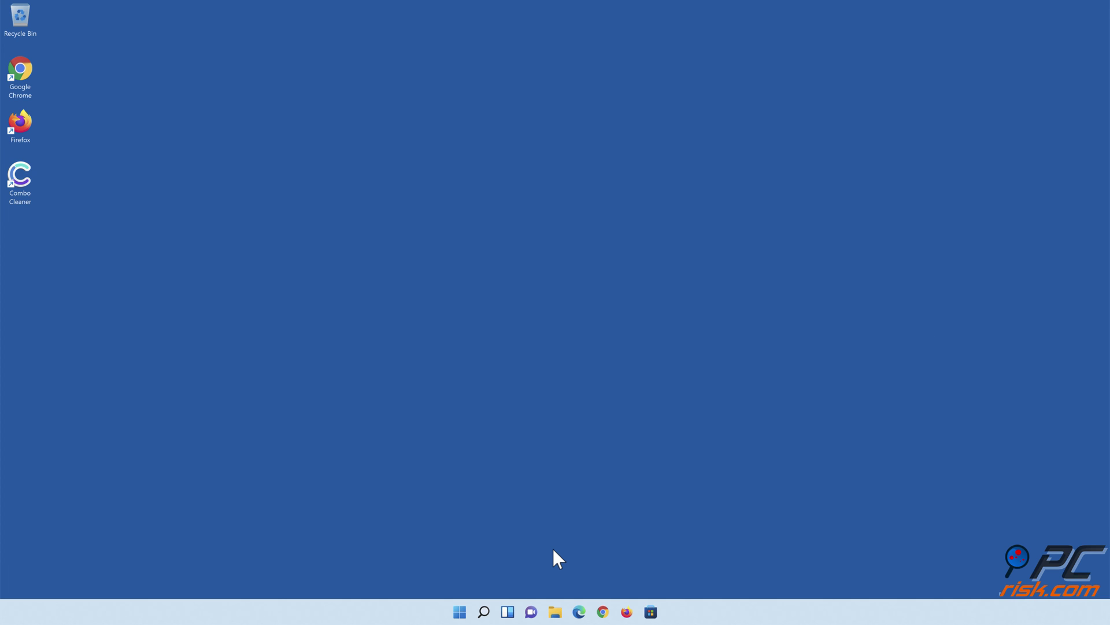
Step: Launch Combo Cleaner, run a quick scan and quarantine all 323 detected items
{"action": "double_click", "coordinate": [28, 196]}
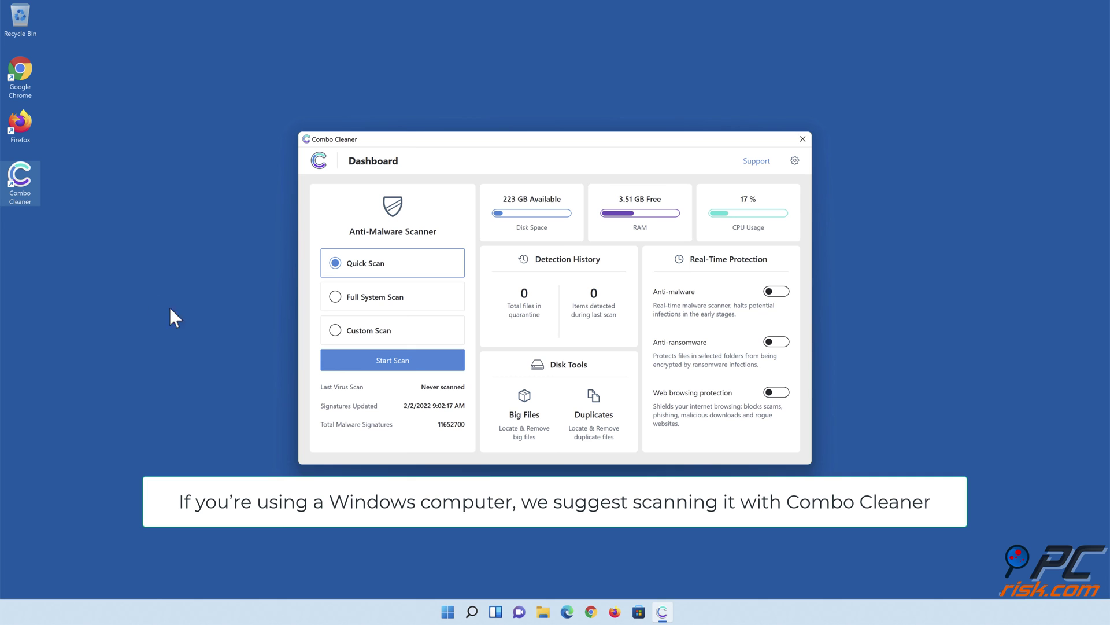
{"action": "left_click", "coordinate": [393, 369]}
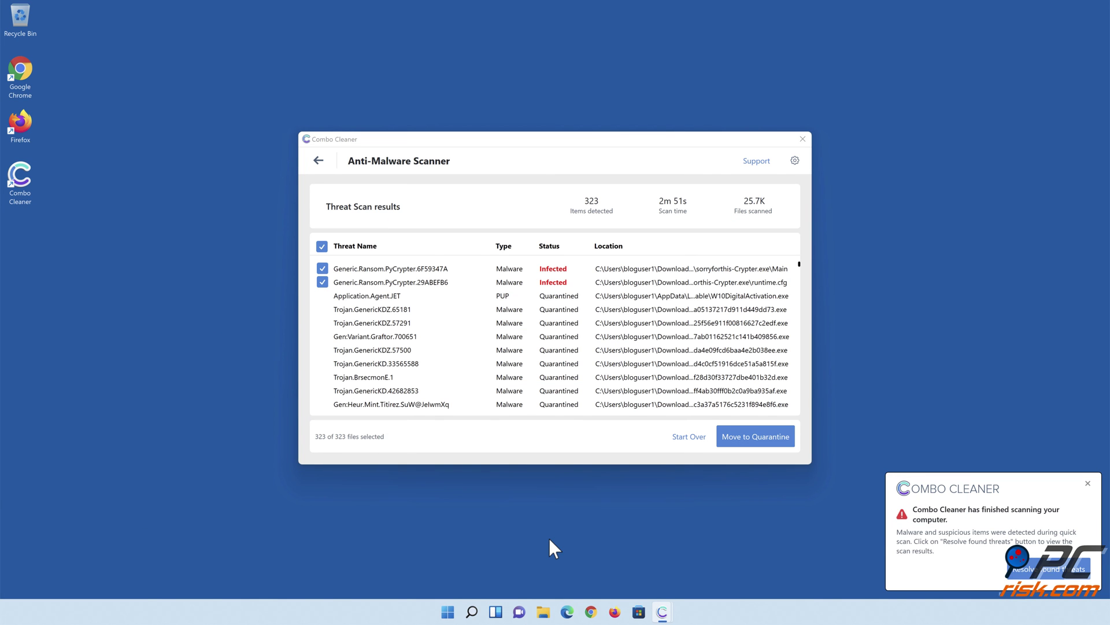
{"action": "left_click", "coordinate": [751, 443]}
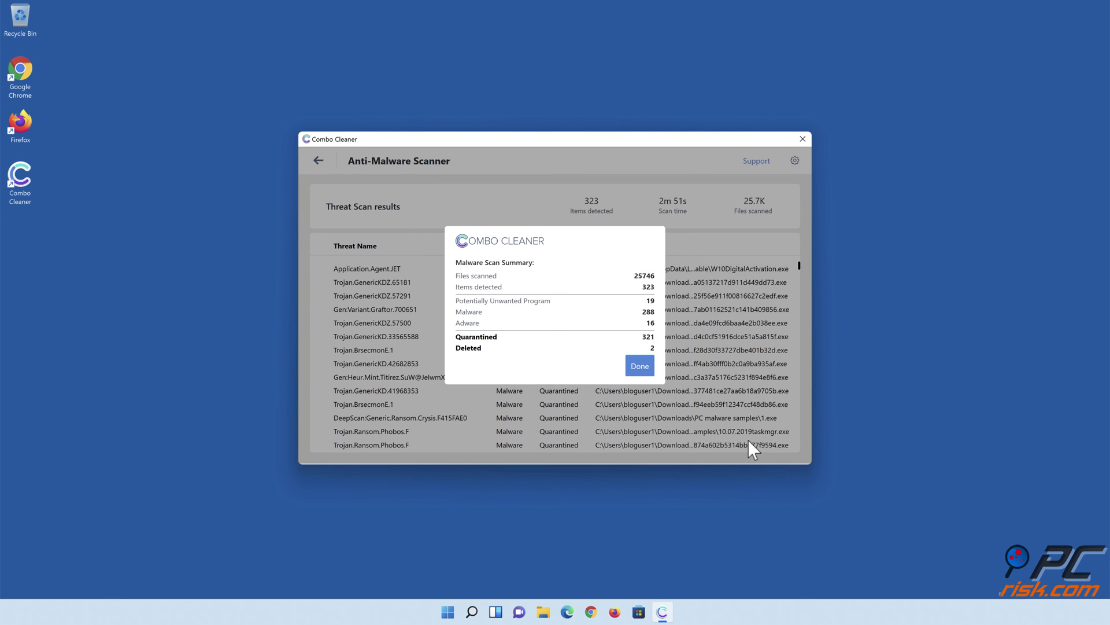
{"action": "left_click", "coordinate": [638, 371]}
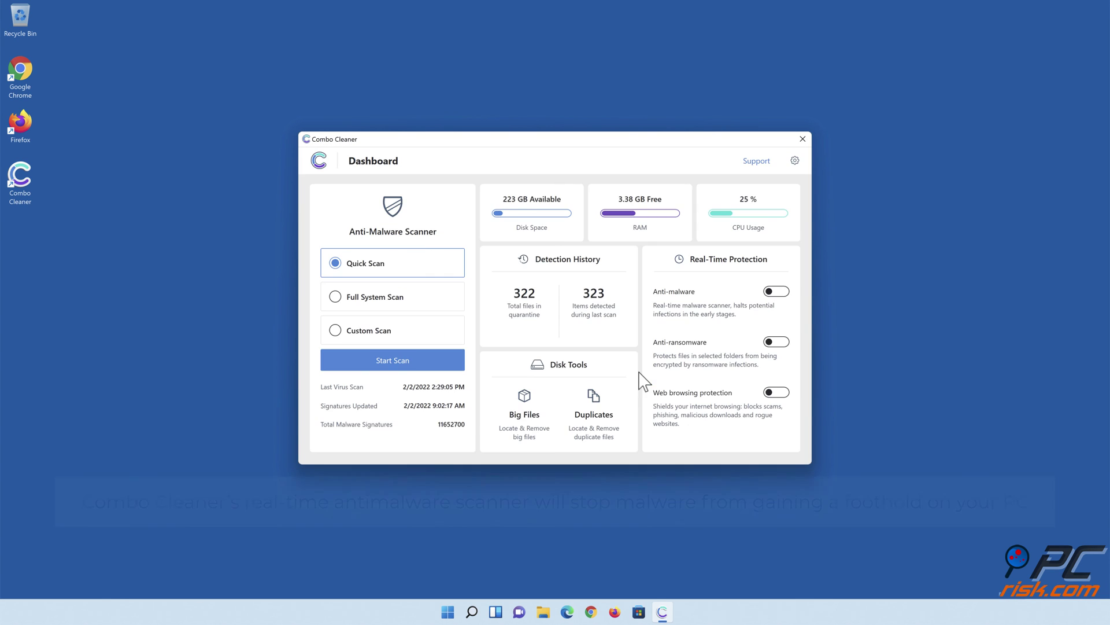
Step: Switch on anti-malware, anti-ransomware guarding the Documents folder, and web browsing protection
{"action": "left_click", "coordinate": [776, 295]}
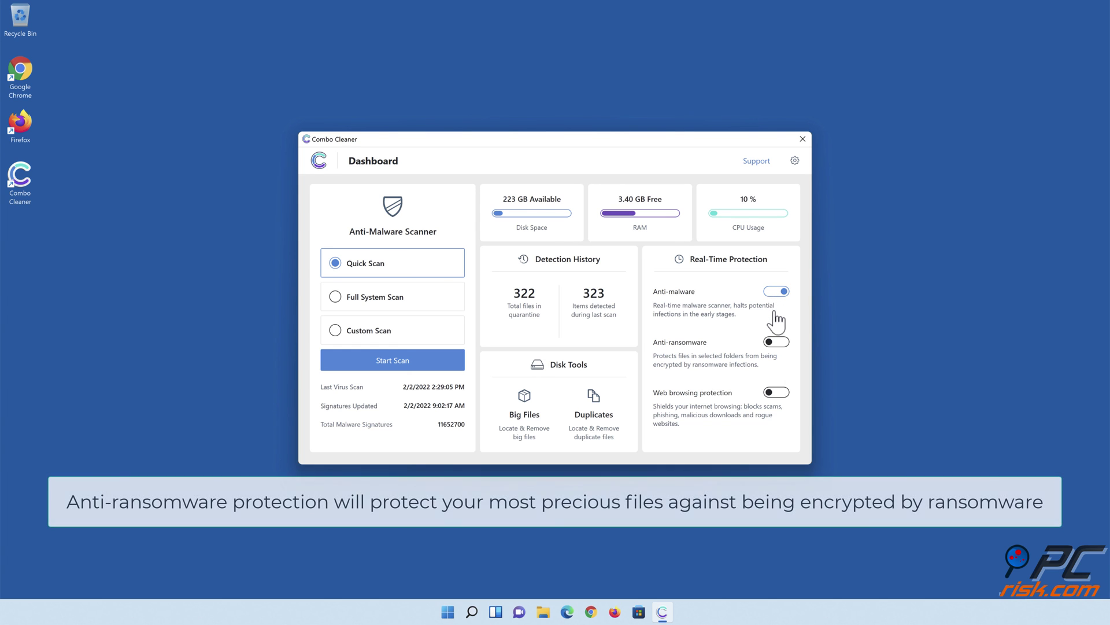
{"action": "left_click", "coordinate": [776, 343]}
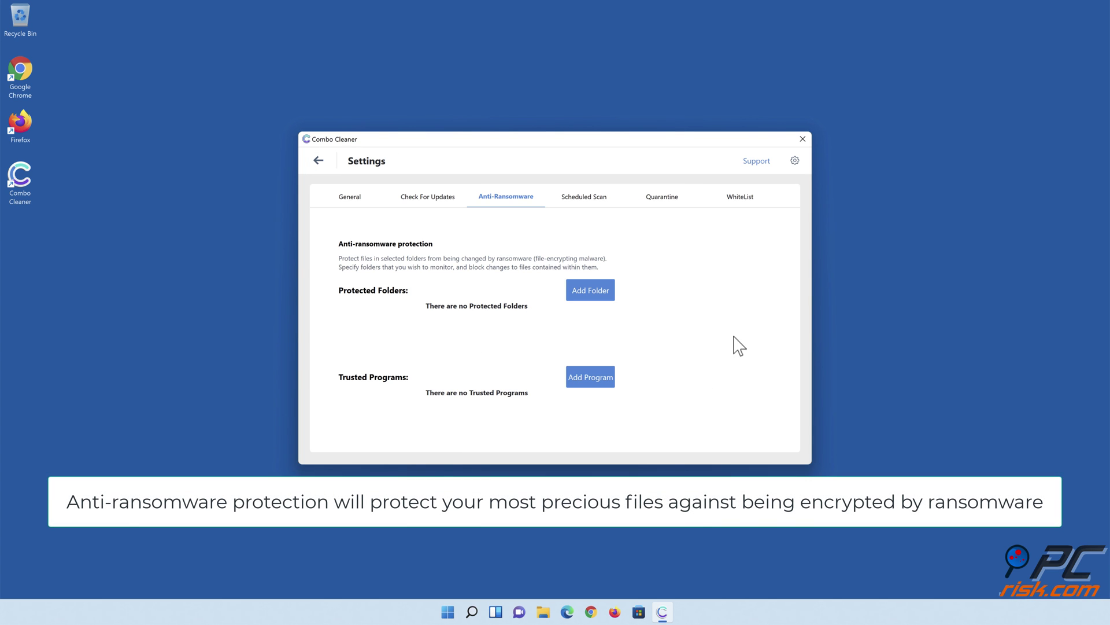
{"action": "left_click", "coordinate": [591, 293]}
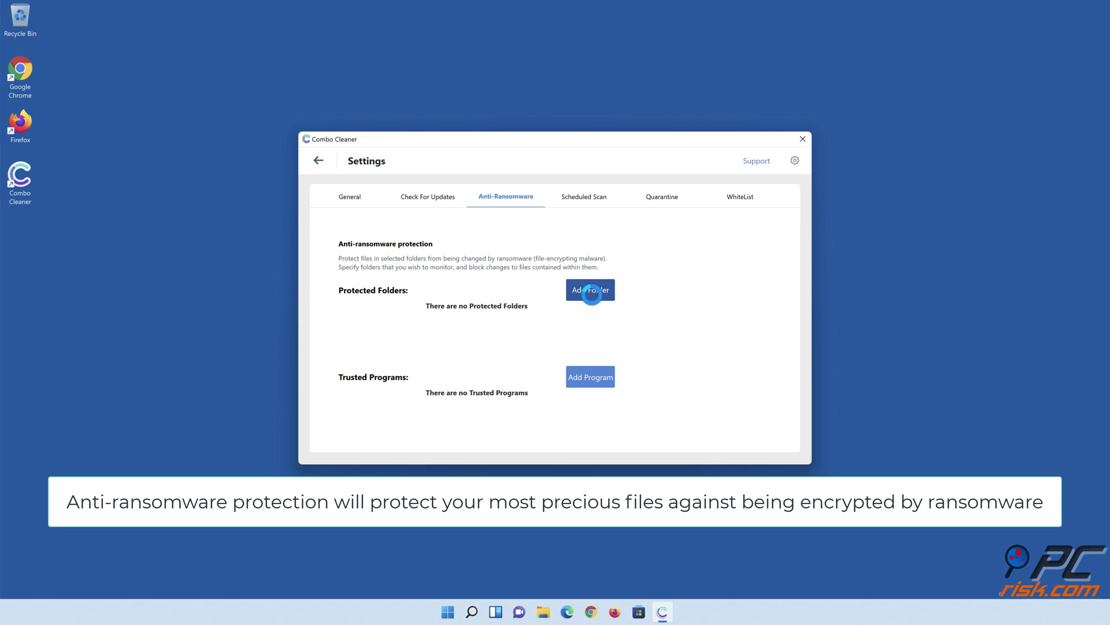
{"action": "left_click", "coordinate": [481, 299]}
{"action": "left_click", "coordinate": [491, 321]}
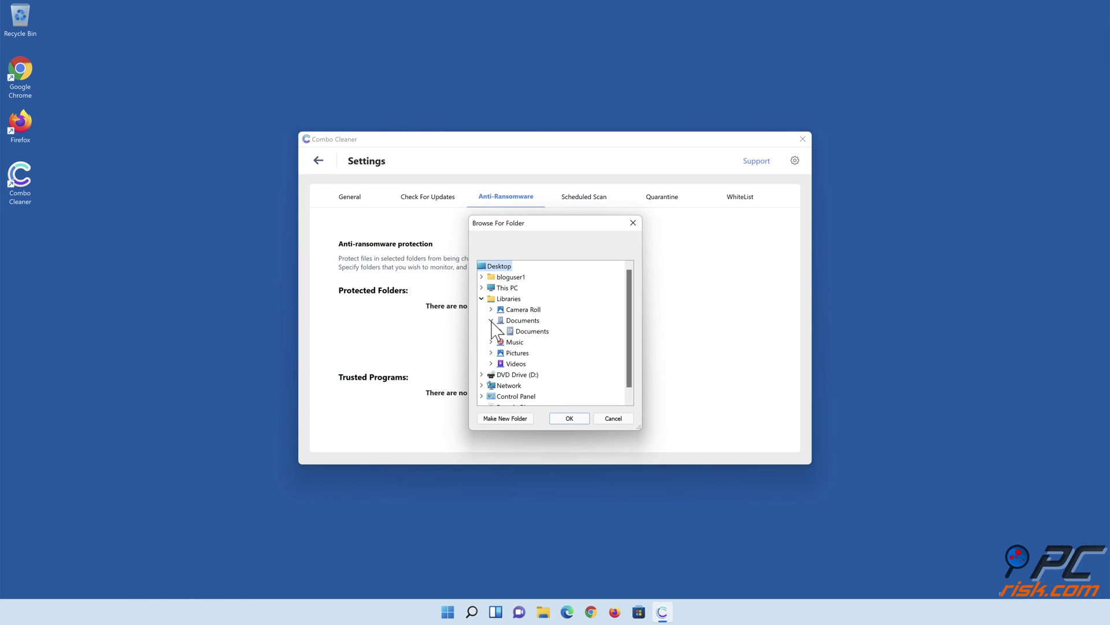
{"action": "left_click", "coordinate": [521, 333]}
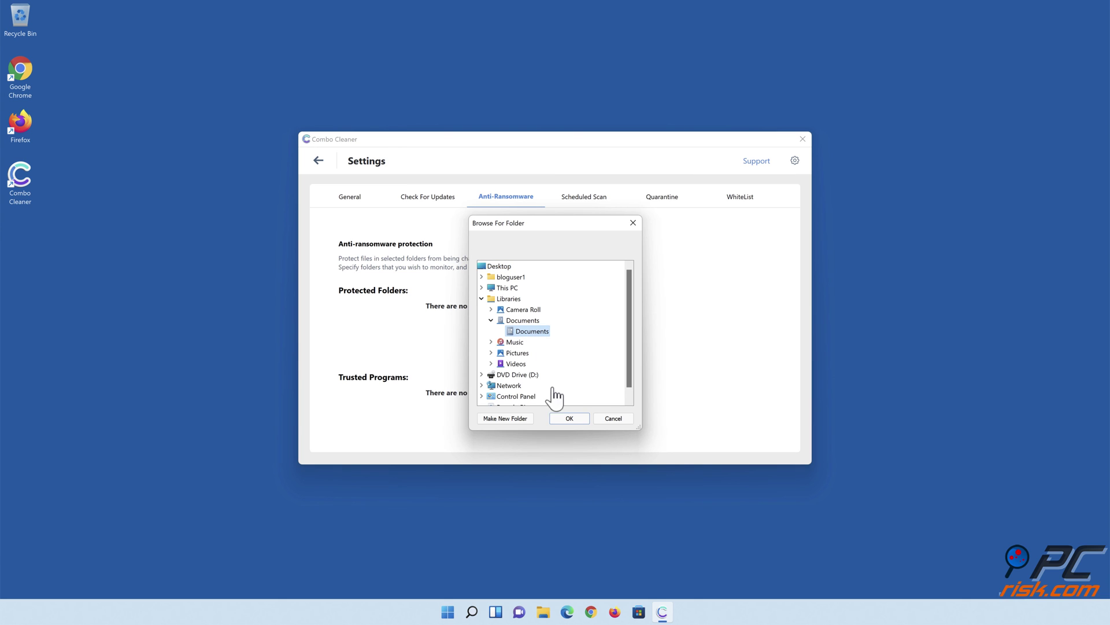
{"action": "left_click", "coordinate": [570, 419]}
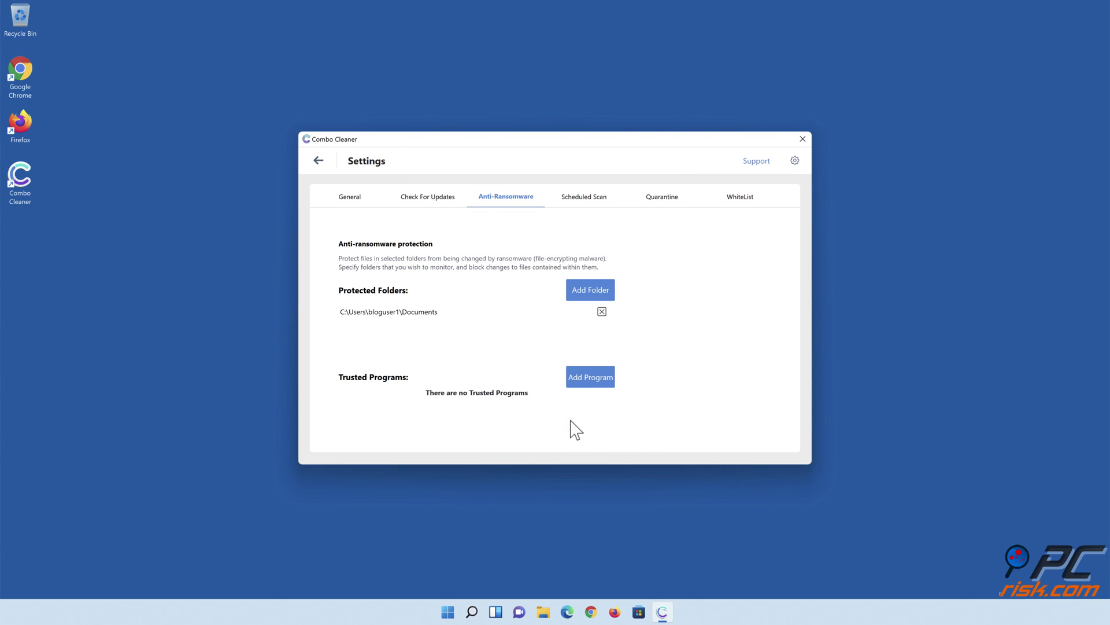
{"action": "left_click", "coordinate": [319, 161]}
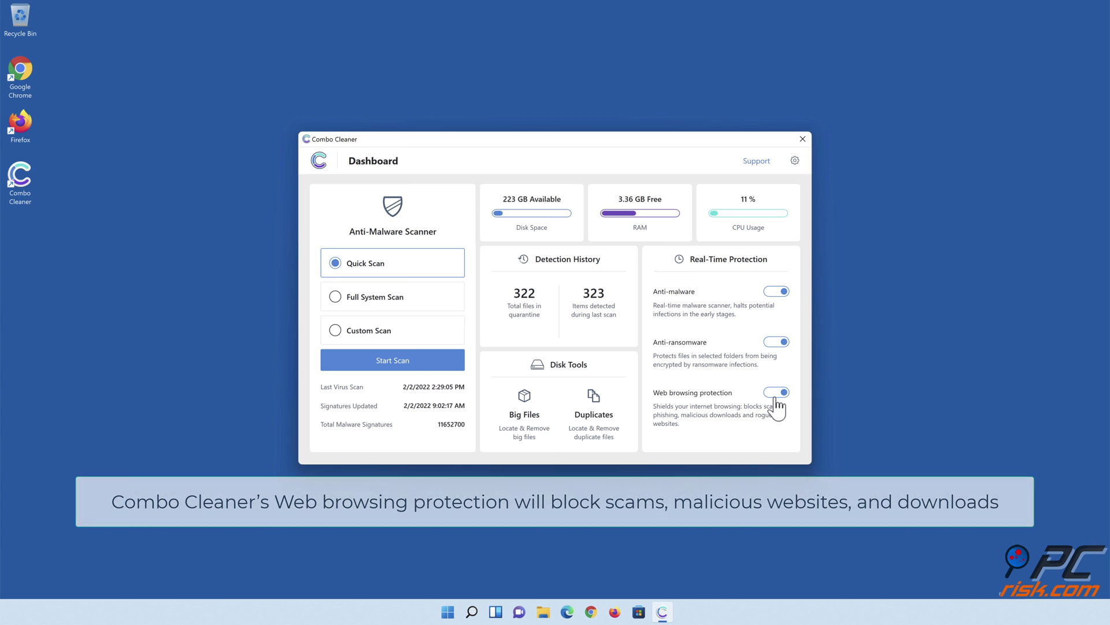
{"action": "left_click", "coordinate": [563, 547]}
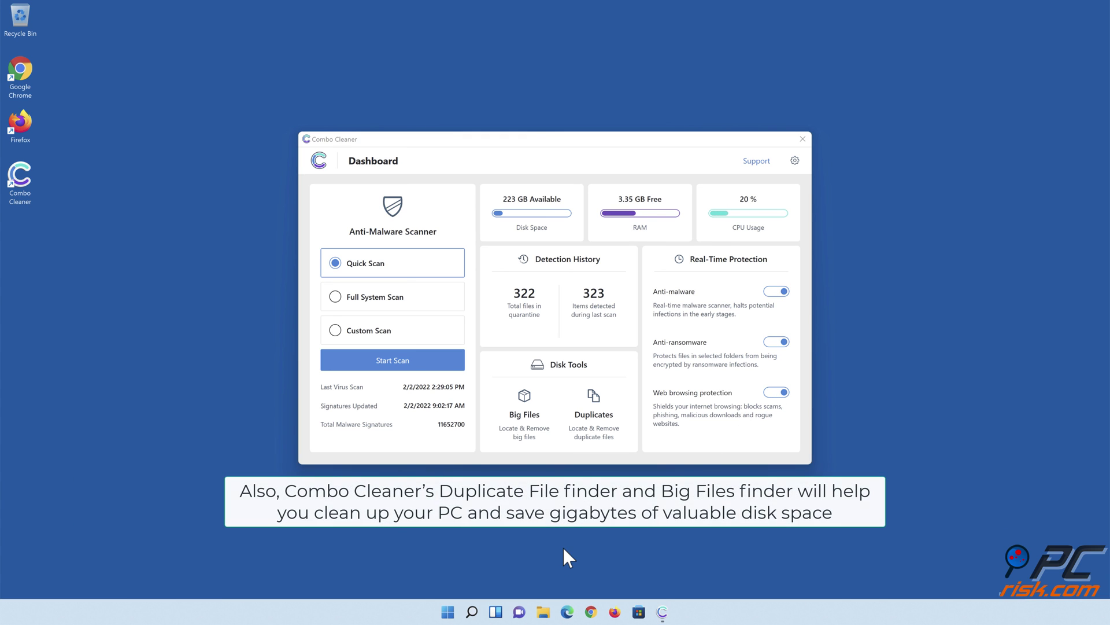